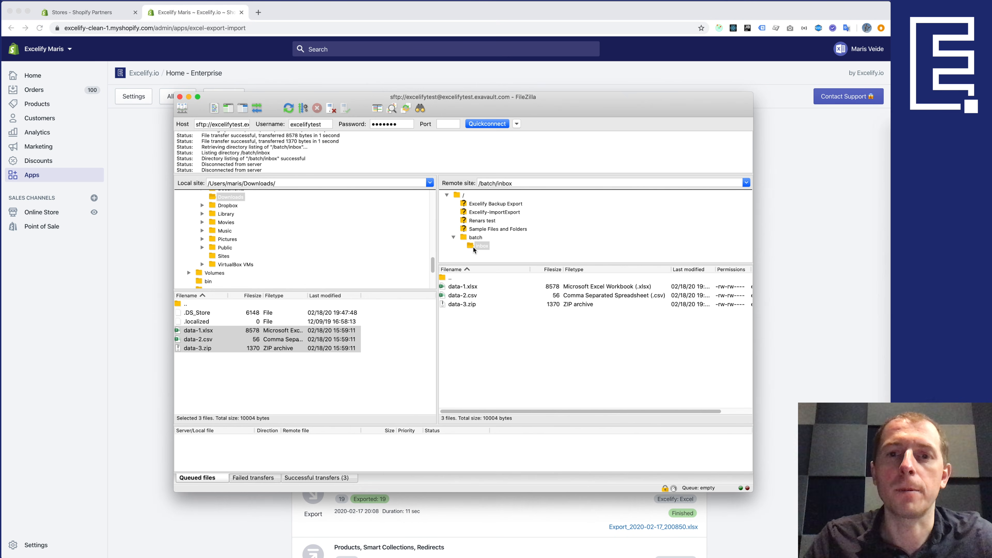
- Copy the URL of the remote /batch/inbox folder in FileZilla and return to Excelify
click(473, 238)
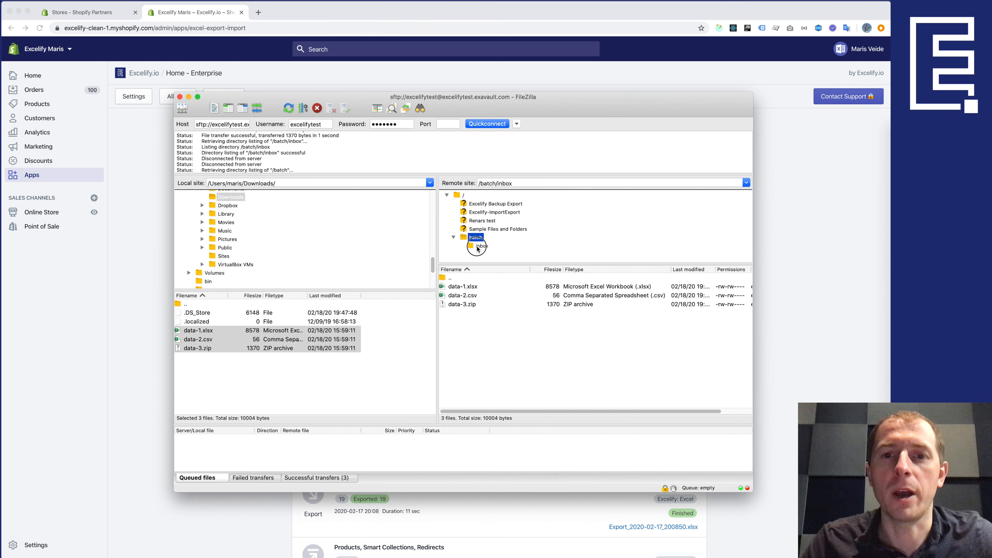
click(481, 245)
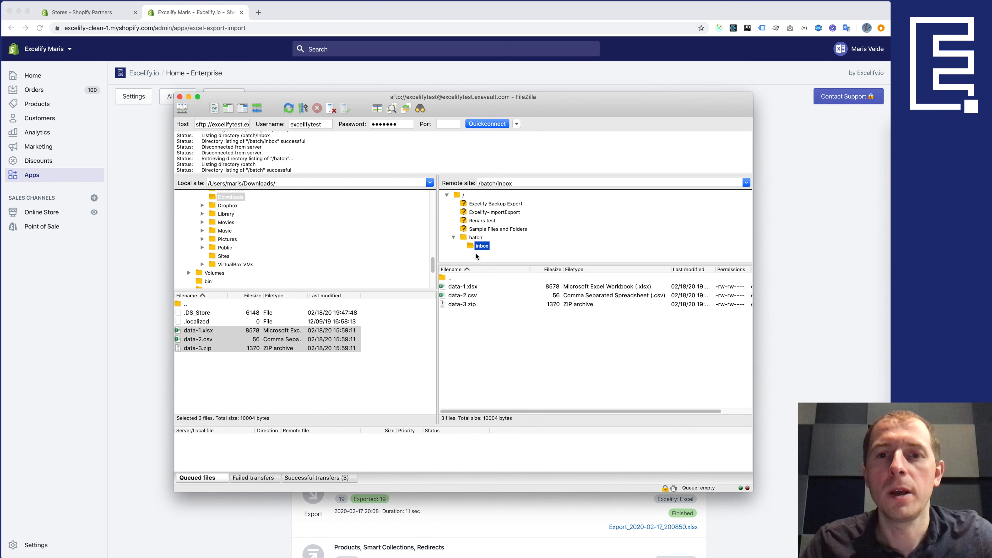
right_click(471, 245)
click(486, 307)
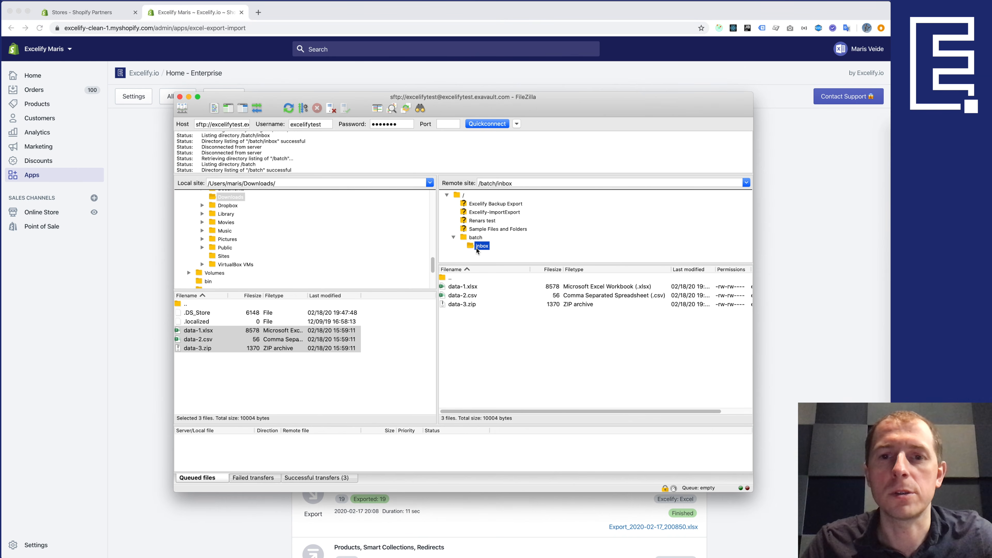
key(super+Tab)
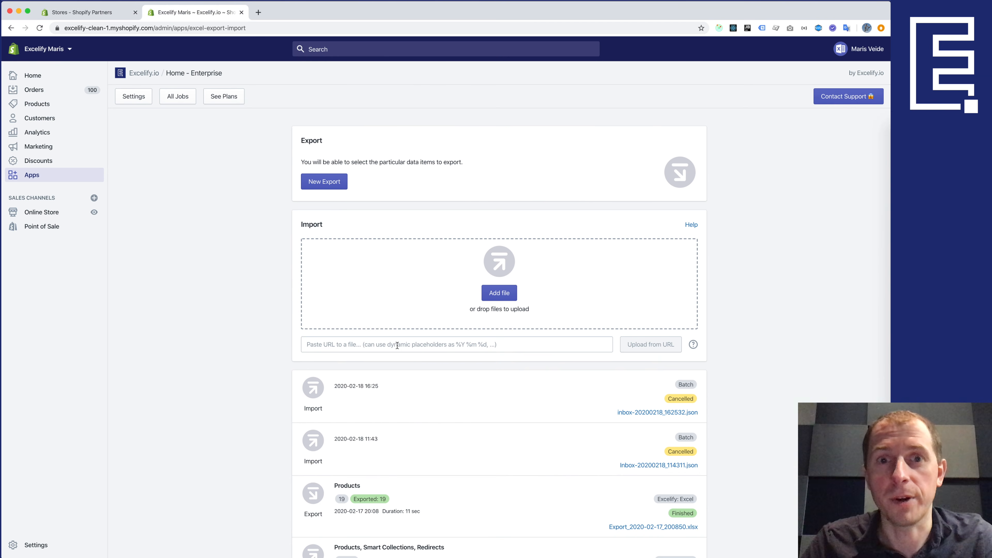
- Paste the SFTP inbox URL into the Paste URL field and move to the end of the username
click(397, 345)
key(super+v)
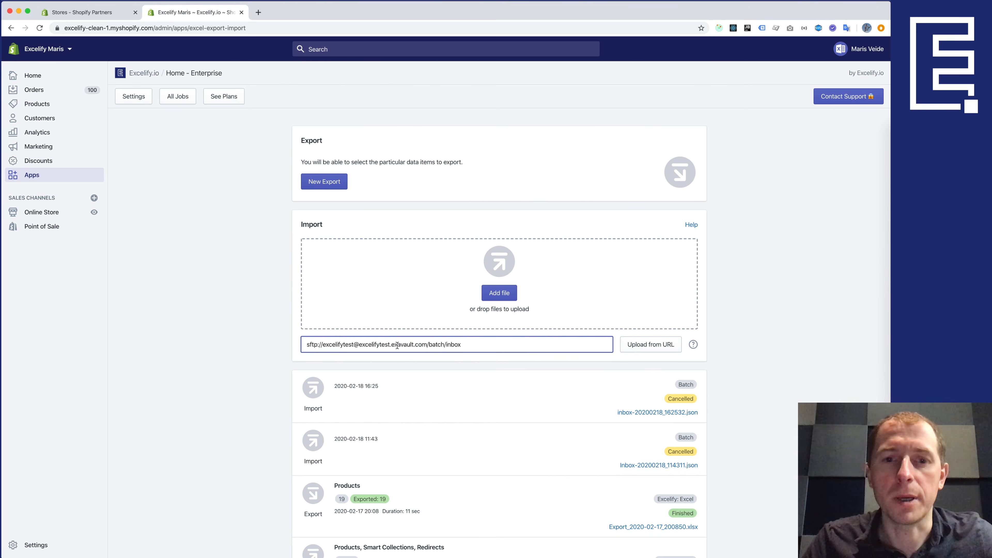
key(super+a)
key(Left)
key(Right)
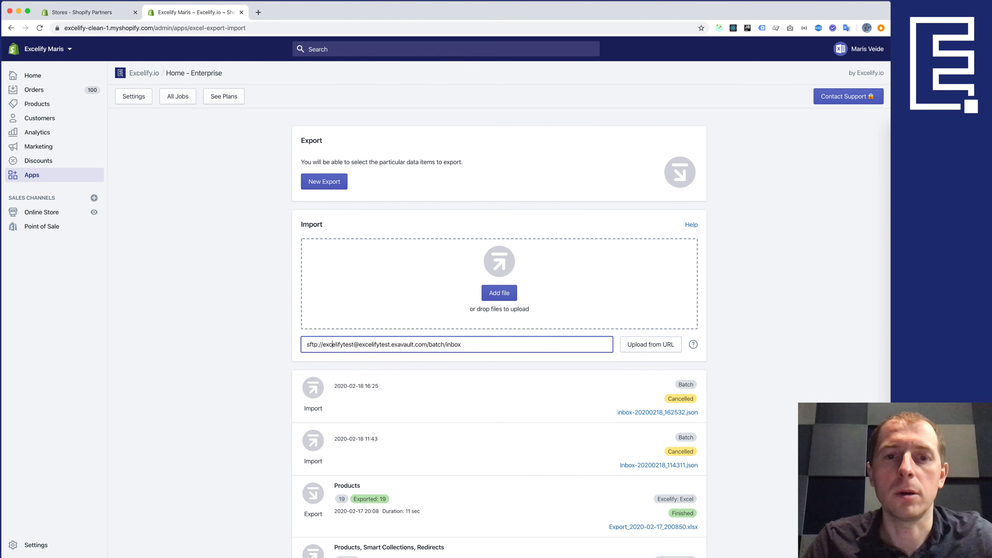
key(shift+Right)
key(shift+Right)
key(shift+Right)
key(shift+Right)
key(shift+Right)
key(shift+Right)
key(shift+Right)
key(shift+Right)
key(Left)
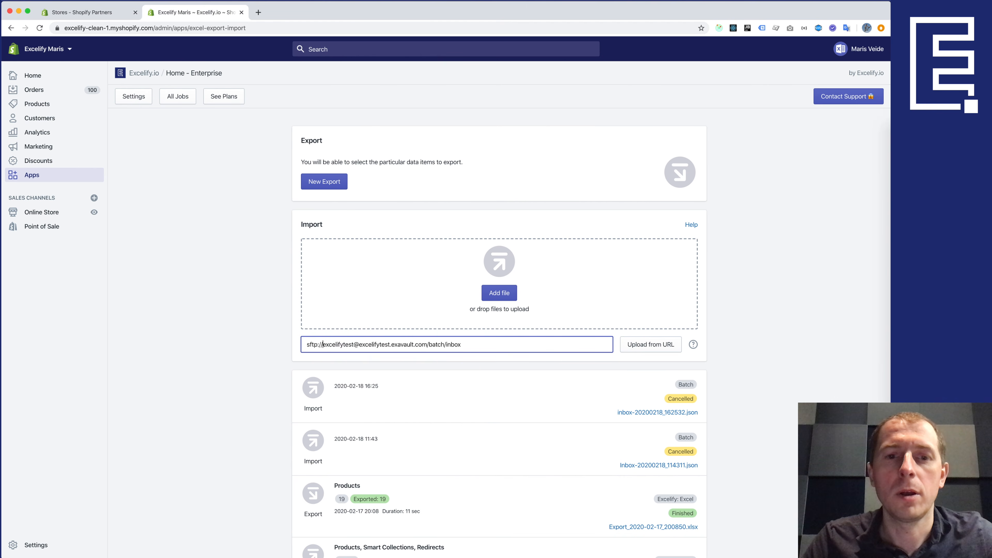
key(shift+Right)
key(shift+Right)
key(shift+Right)
key(shift+Right)
key(Right)
key(Right)
key(Right)
key(Right)
key(shift+Right)
key(shift+Right)
key(shift+Right)
key(shift+Right)
key(shift+Right)
key(shift+Right)
key(shift+Right)
key(shift+Right)
key(shift+Right)
key(shift+Right)
key(shift+Right)
key(shift+Right)
key(Right)
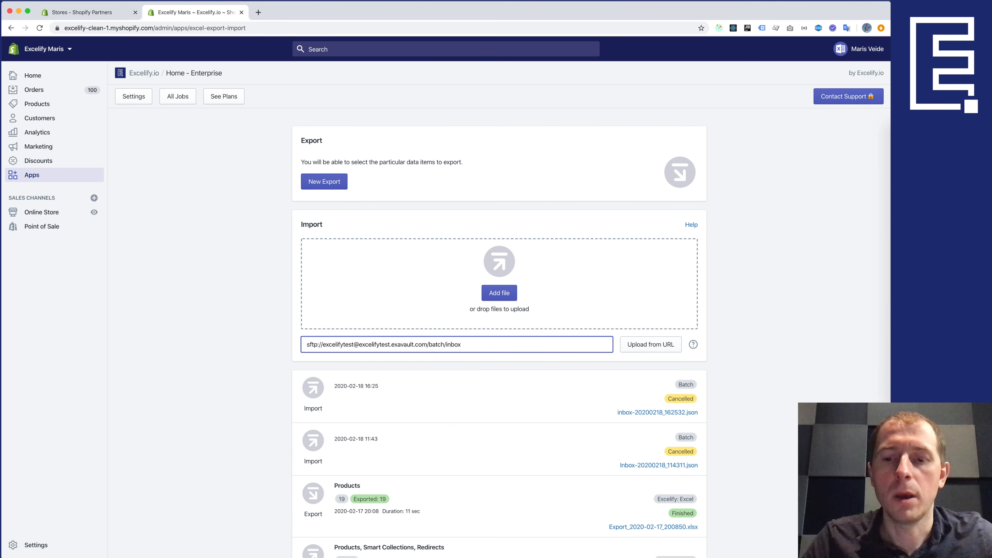
- Add the account password before @, then upload the files from the SFTP URL
text(:test123)
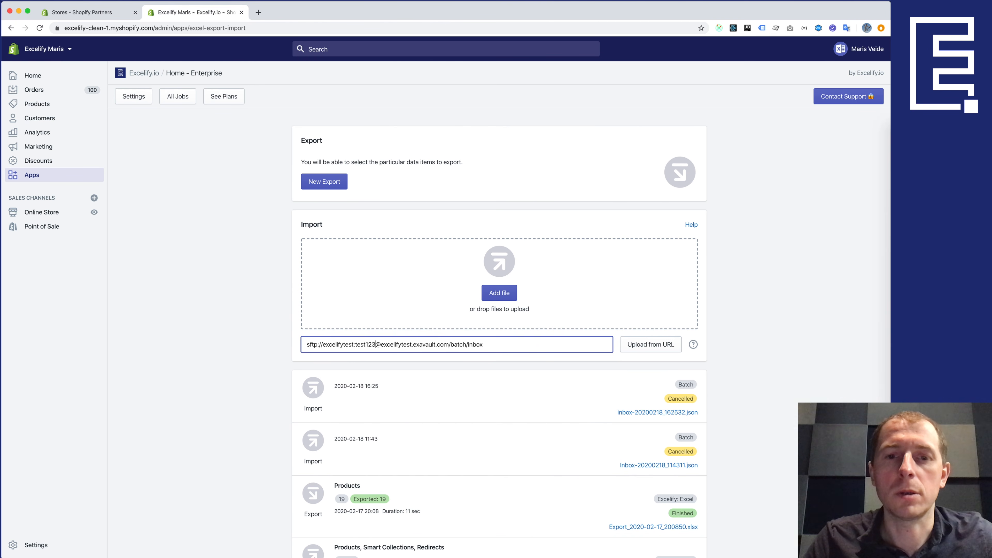
key(shift+Right)
key(shift+Right)
key(shift+Right)
key(shift+Right)
key(shift+Right)
key(shift+Right)
key(shift+Right)
key(shift+Right)
key(shift+Right)
key(shift+Right)
key(shift+Right)
key(shift+Right)
key(shift+Right)
key(shift+Right)
key(shift+Right)
key(shift+Right)
key(shift+Right)
key(shift+Right)
key(shift+Right)
key(shift+Right)
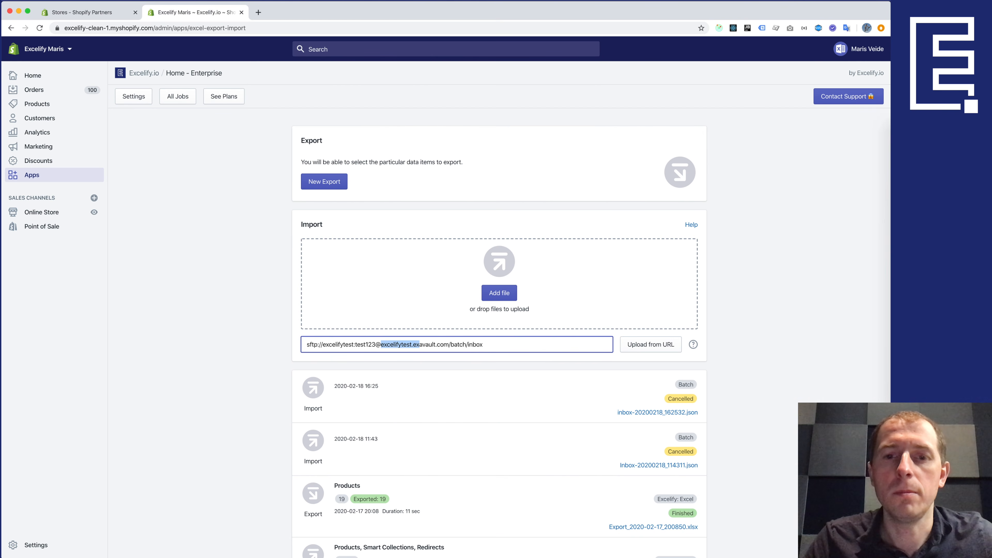
key(Right)
key(shift+Right)
key(shift+Right)
key(shift+Right)
key(shift+Right)
key(shift+Right)
key(shift+Right)
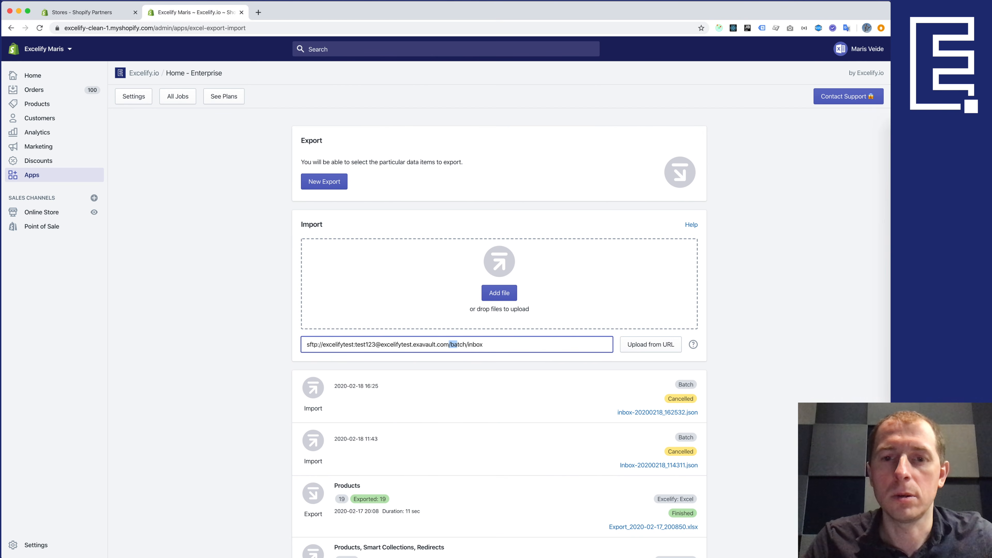
key(shift+Right)
key(shift+Right)
key(shift+Right)
key(shift+Right)
key(shift+Right)
key(Right)
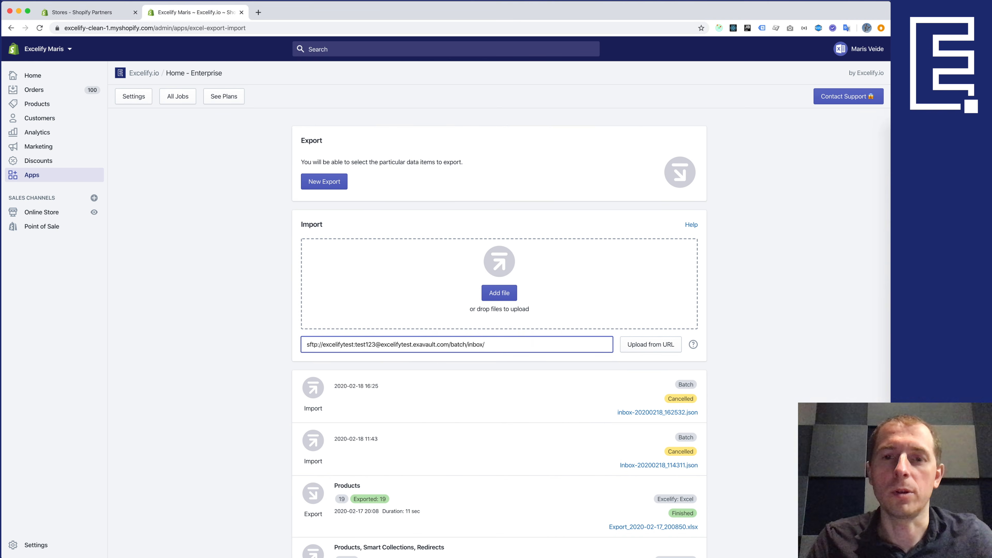
click(640, 346)
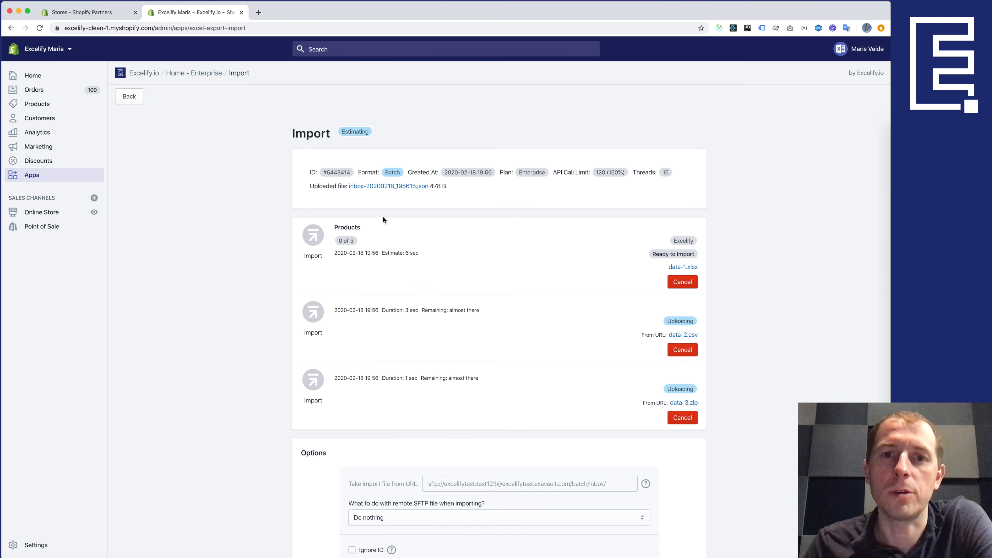
- Let the three batch files finish estimating, and highlight the job's Batch format label
drag(364, 173, 405, 173)
click(394, 174)
double_click(394, 174)
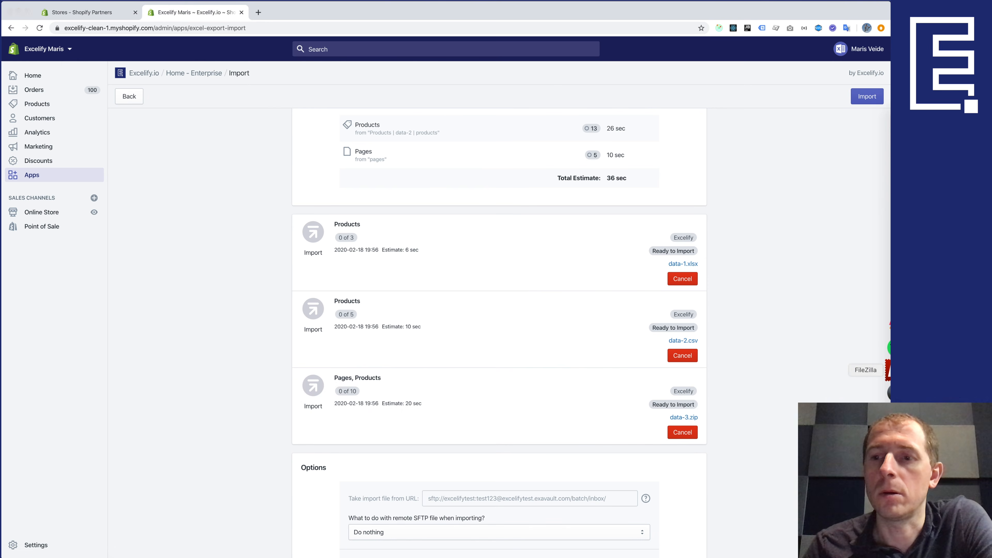
click(889, 370)
key(super+Tab)
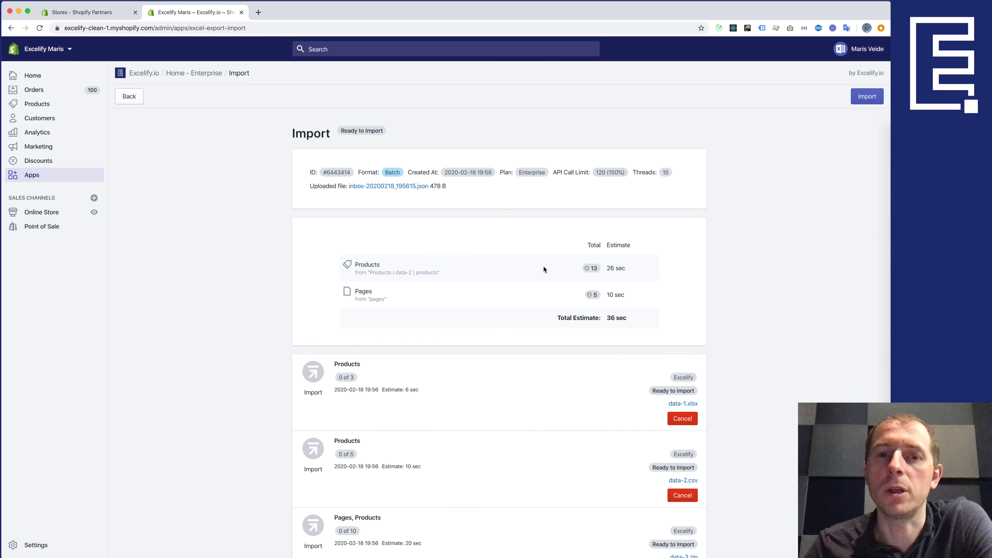
scroll(516, 425, down, 6)
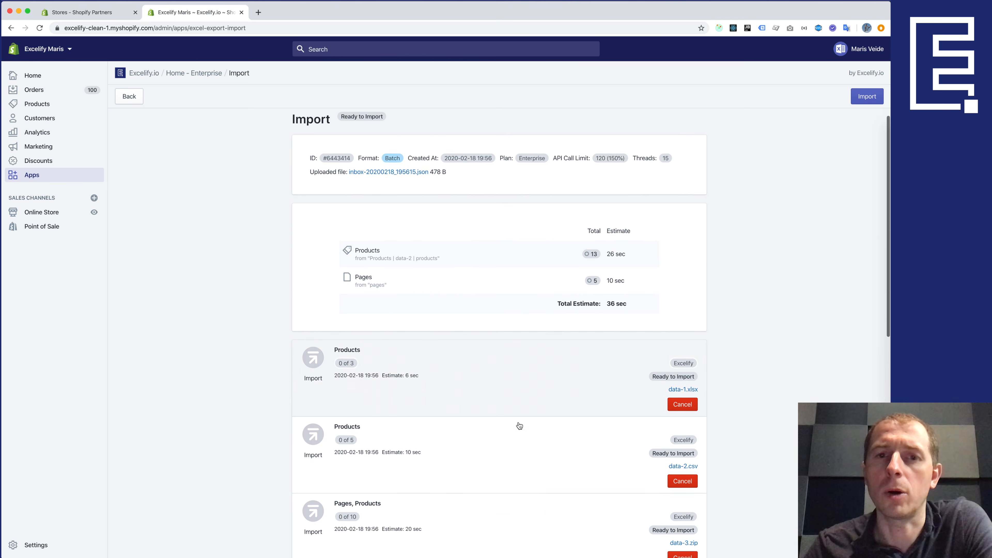
scroll(517, 424, up, 6)
scroll(520, 425, down, 10)
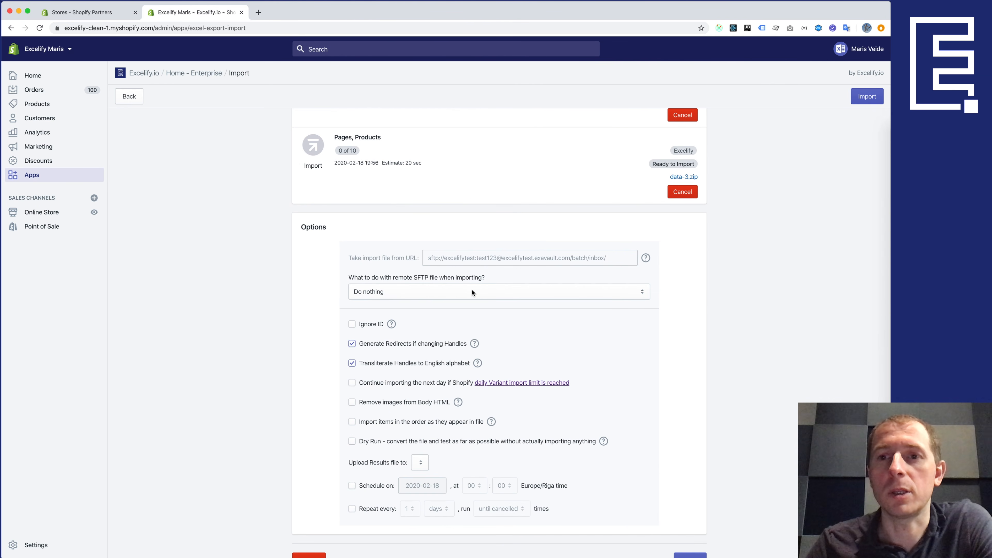
scroll(472, 289, up, 11)
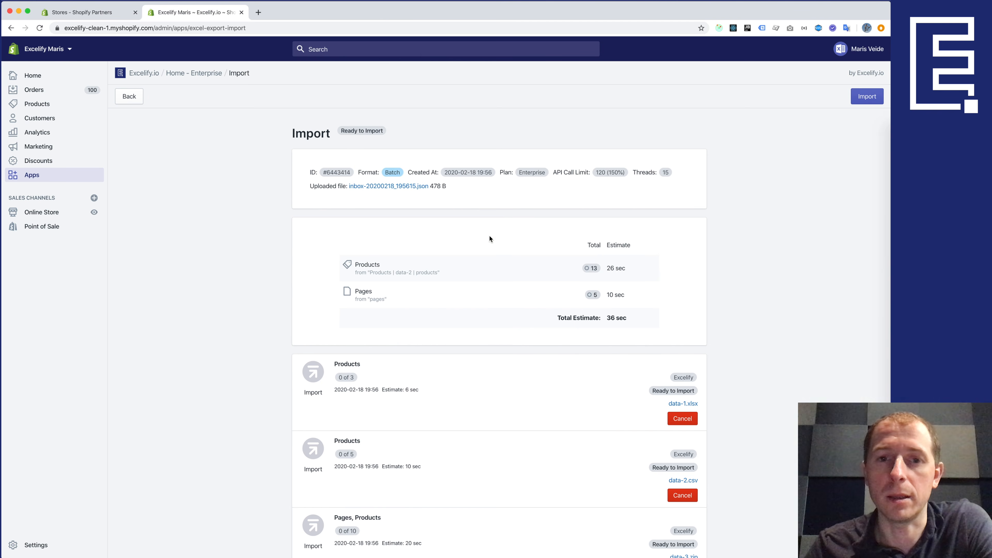
scroll(475, 297, down, 11)
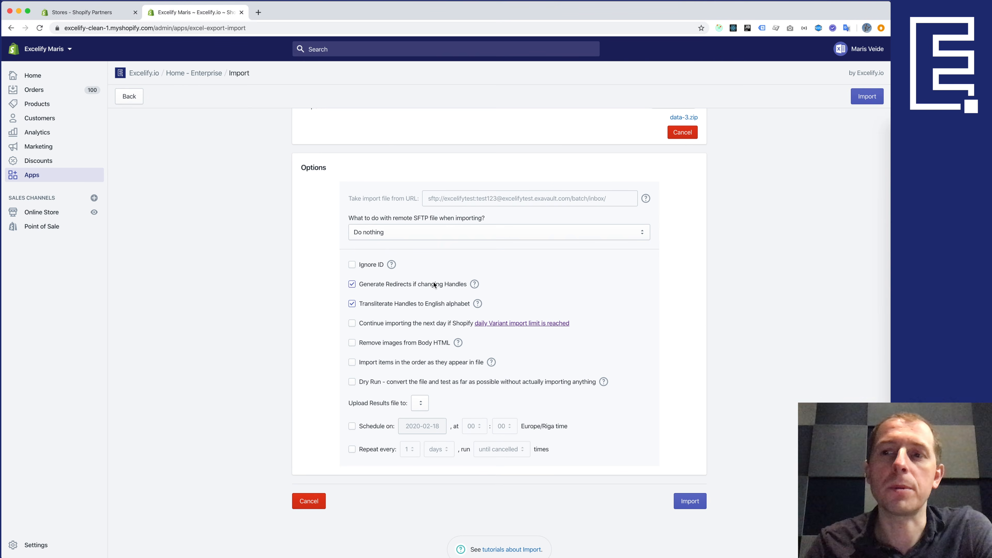
click(899, 371)
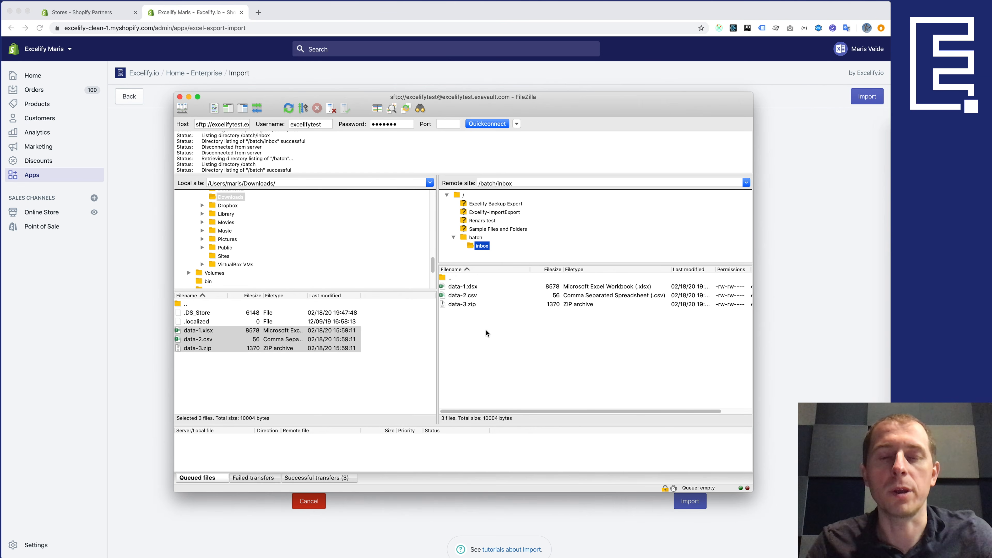
key(super+Tab)
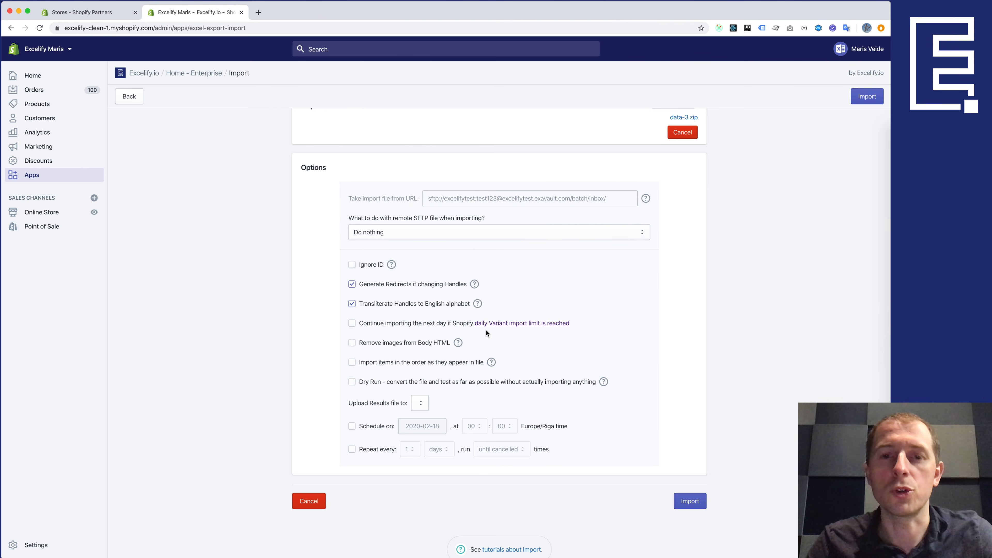
- Set remote SFTP file handling to 'Move file to directory by Import status' instead of Delete
click(369, 234)
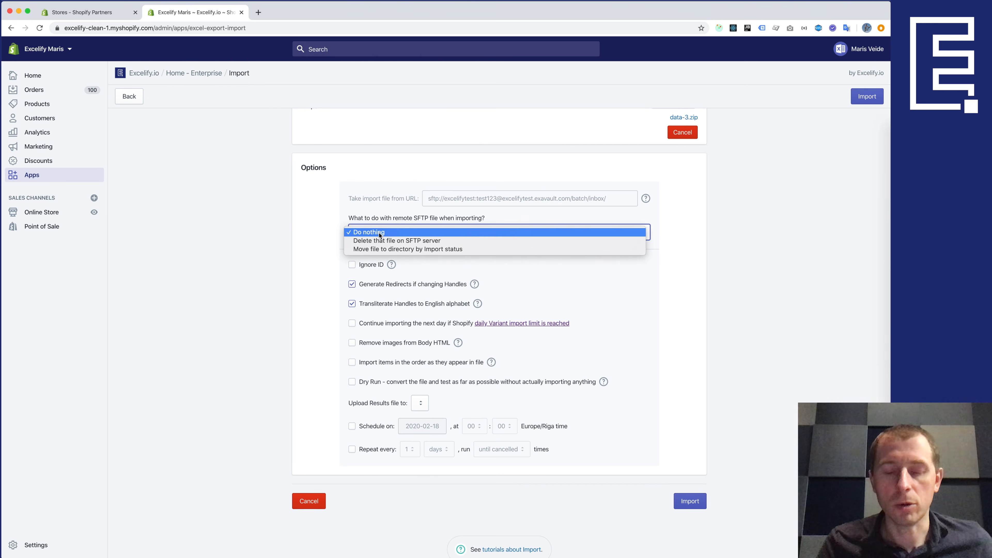
click(386, 240)
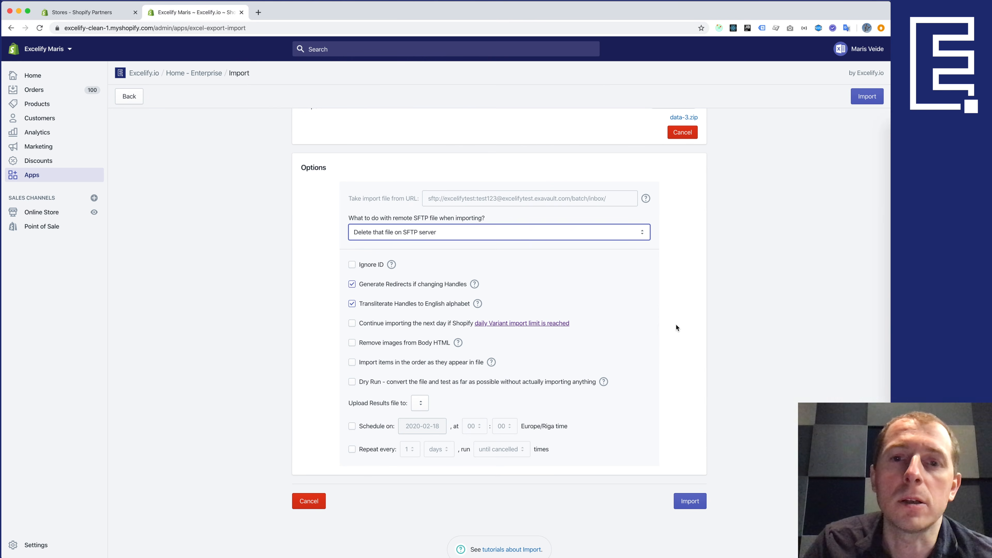
click(515, 237)
click(479, 240)
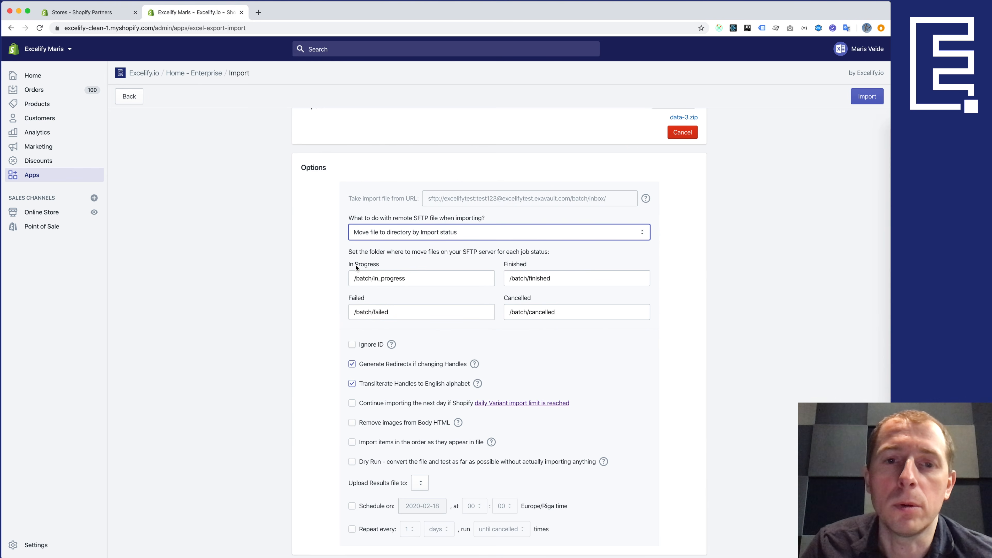
double_click(383, 279)
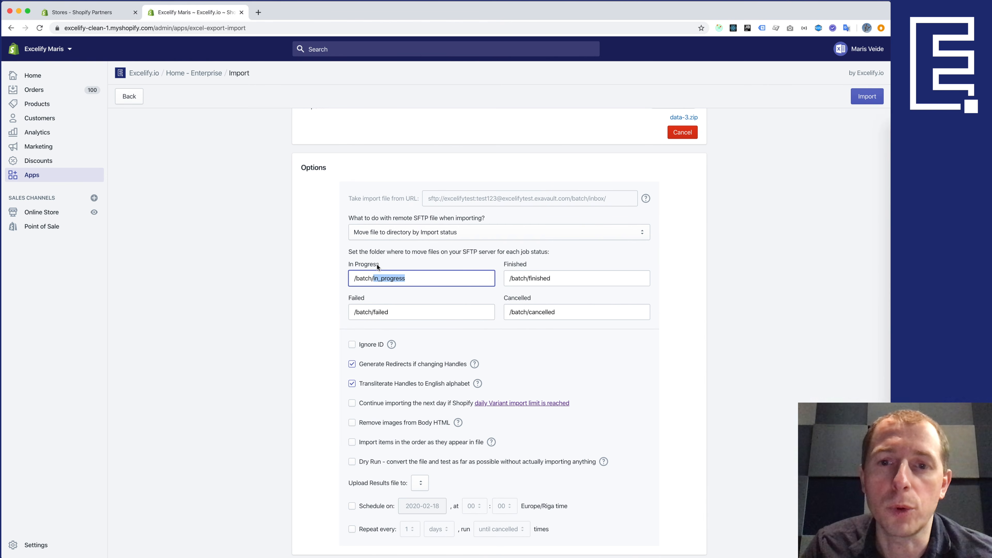
click(518, 266)
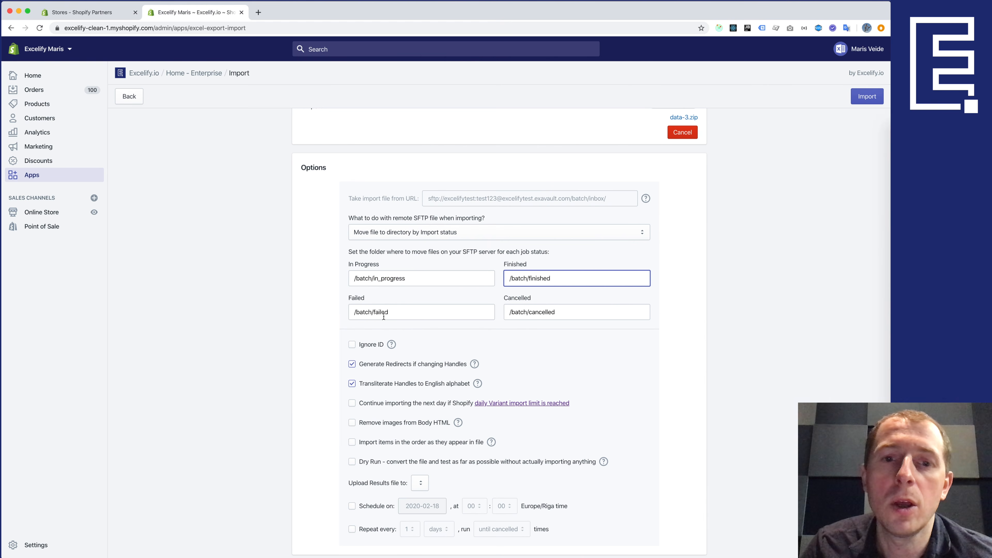
click(396, 312)
click(567, 312)
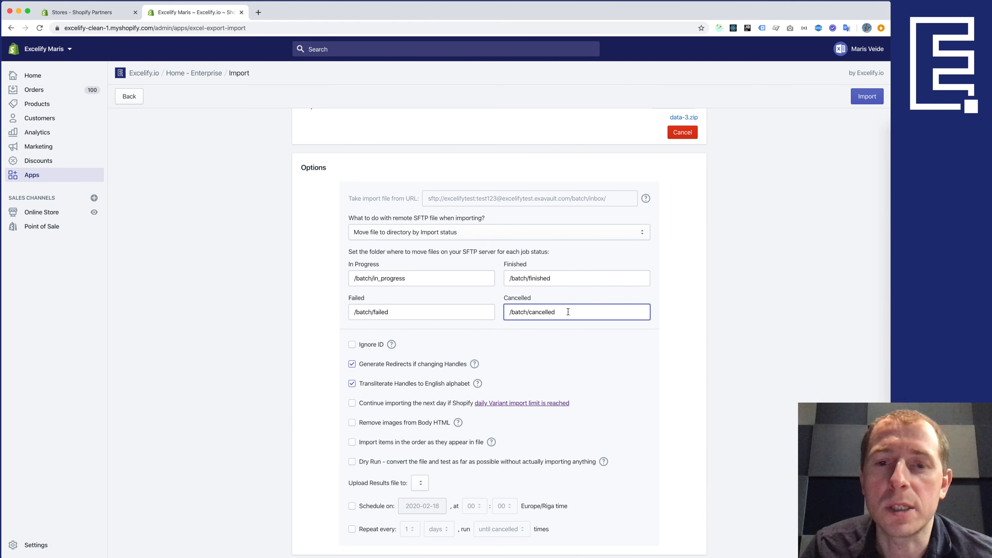
double_click(384, 279)
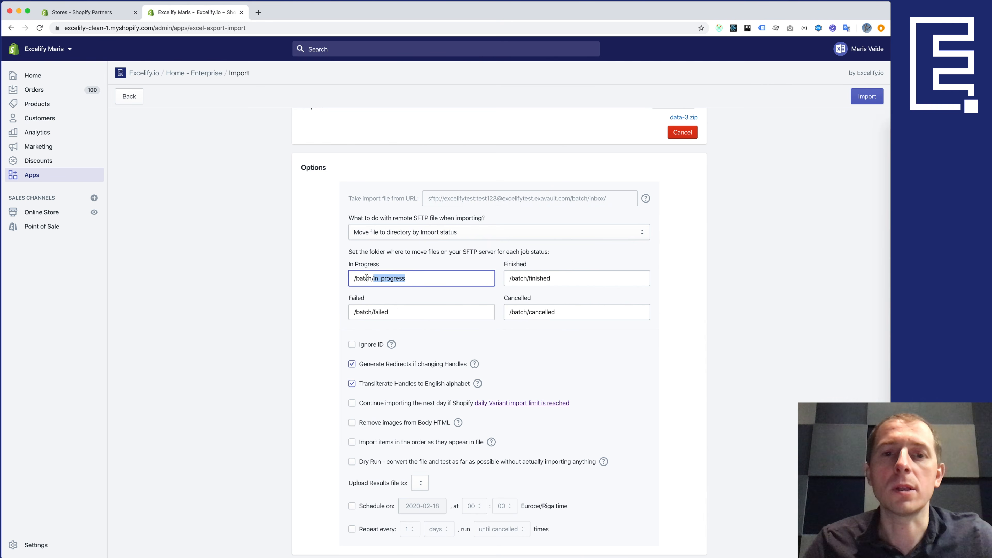
click(414, 277)
drag(414, 278, 327, 279)
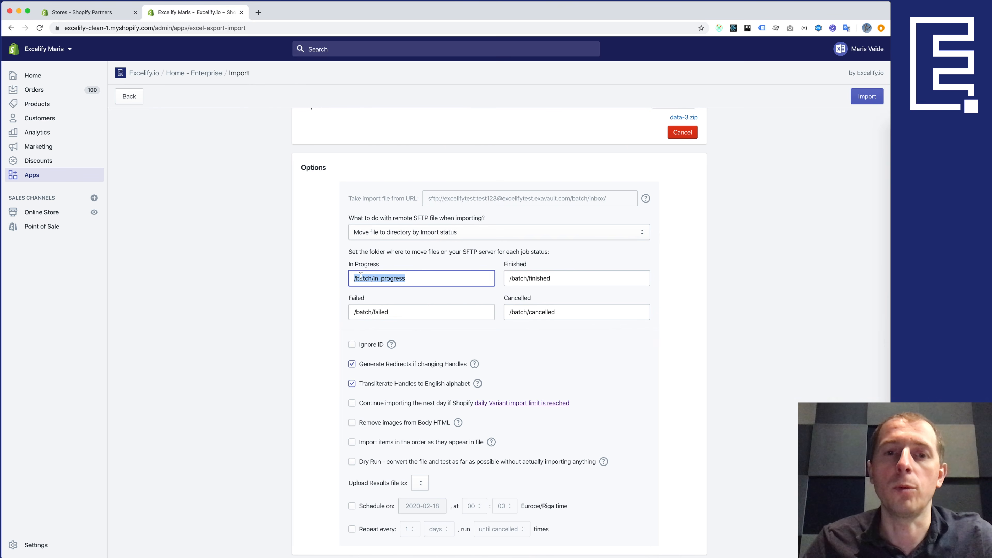
click(369, 279)
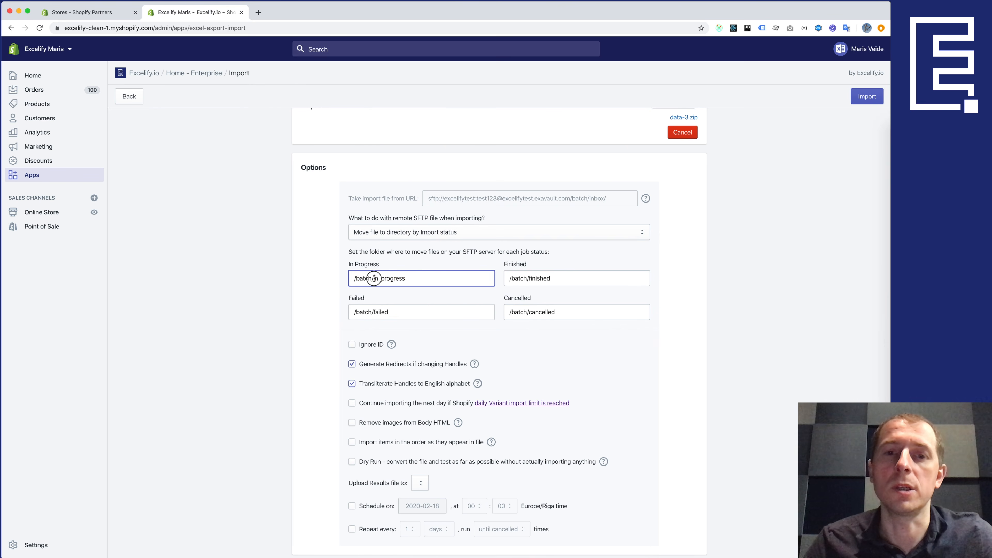
click(410, 278)
mouse_move(406, 279)
mouse_down()
mouse_move(372, 279)
mouse_move(407, 280)
mouse_up()
click(420, 279)
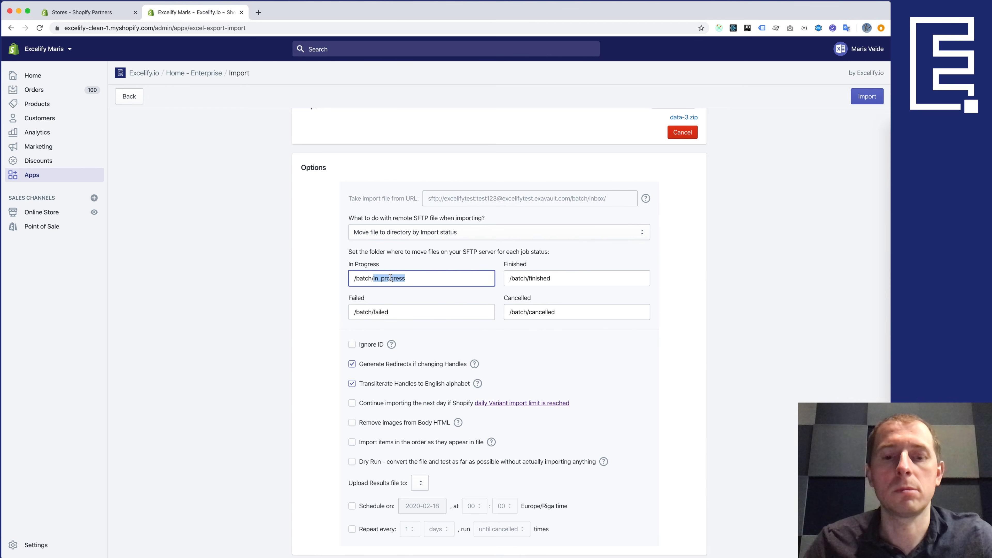
click(406, 280)
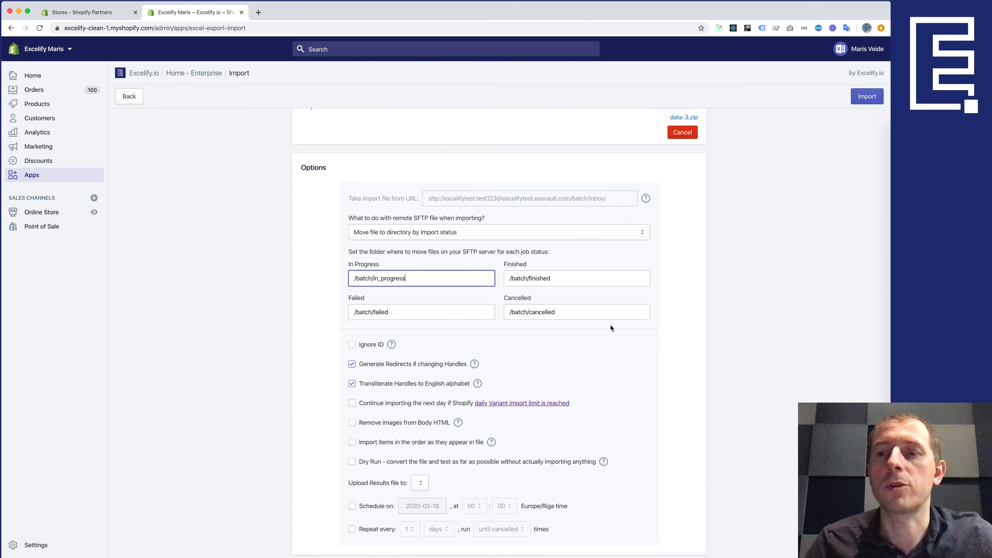
- Create new status folders inside the remote /batch folder in FileZilla, then return to the browser
click(889, 370)
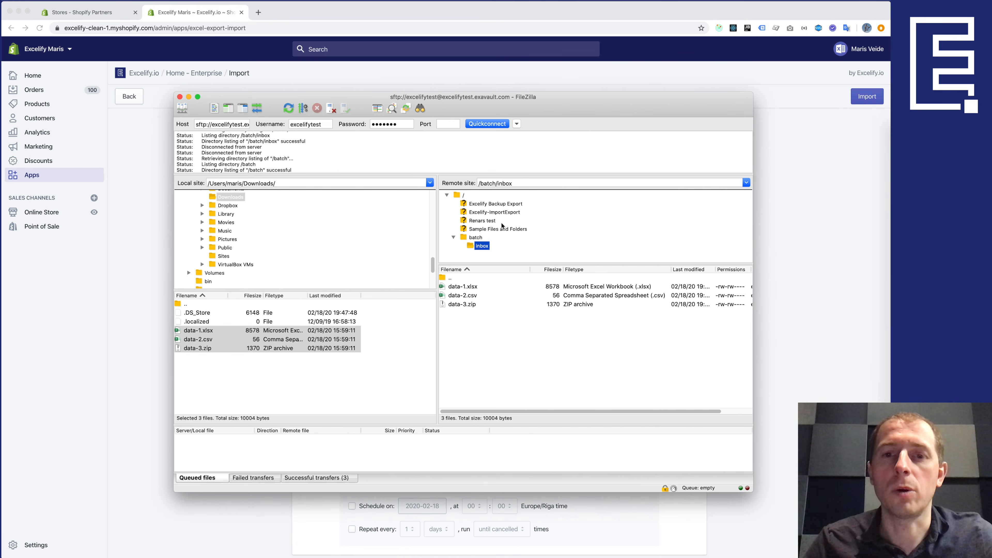
click(476, 238)
right_click(474, 320)
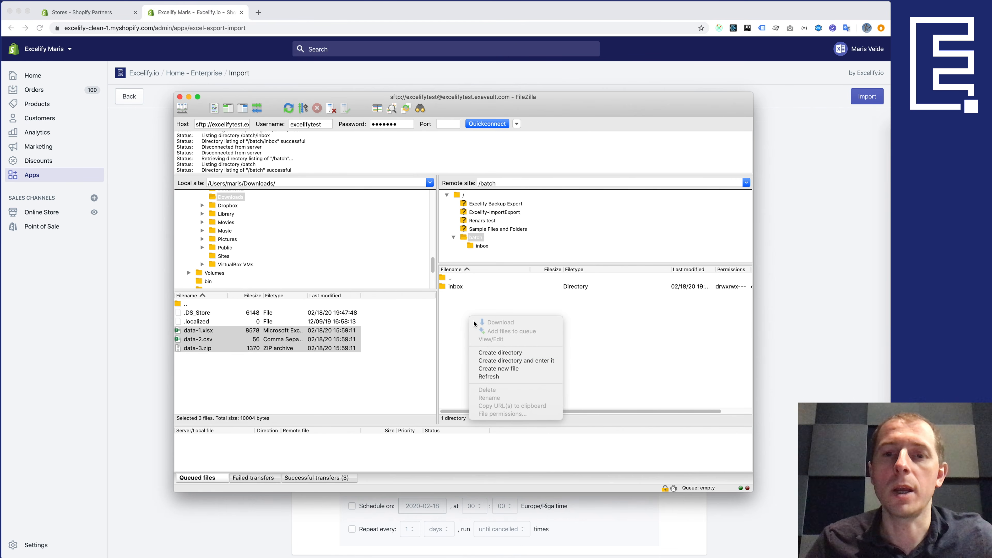
click(496, 353)
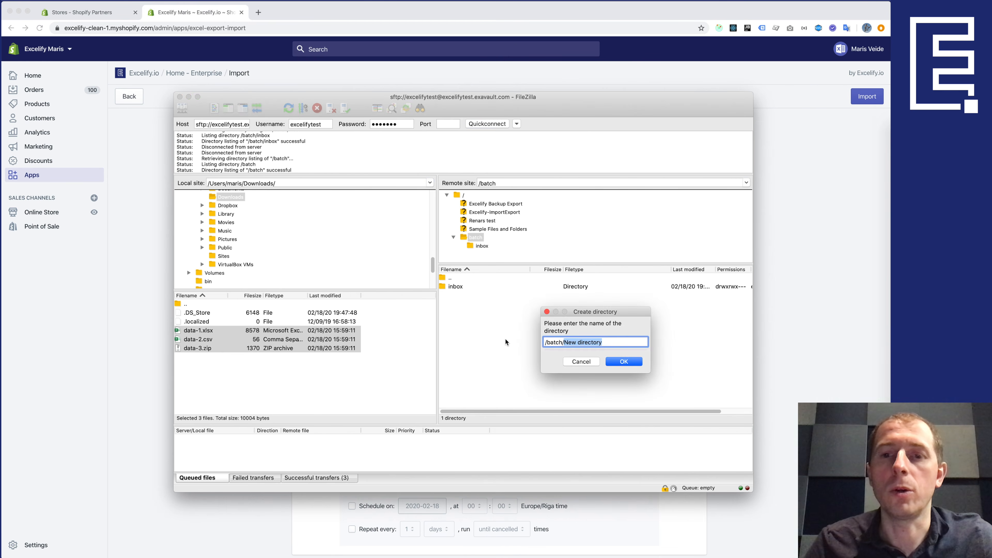
click(582, 362)
right_click(478, 320)
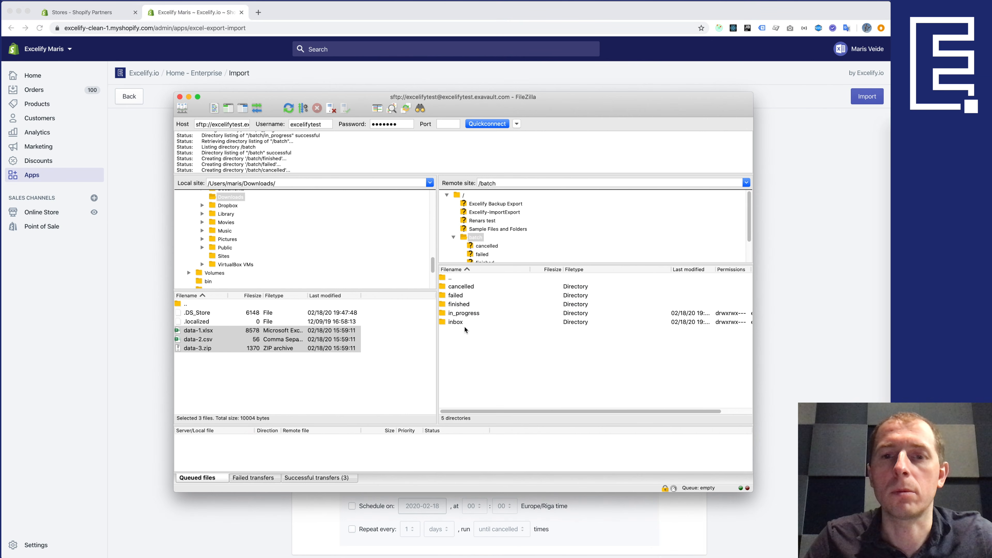
key(super+Tab)
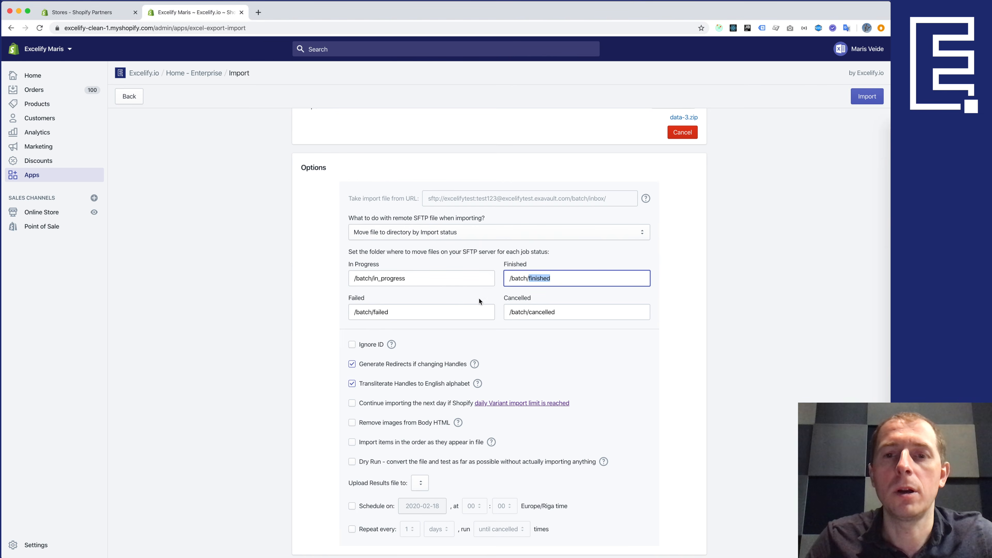
- Set the Upload Results file option to SFTP
click(456, 309)
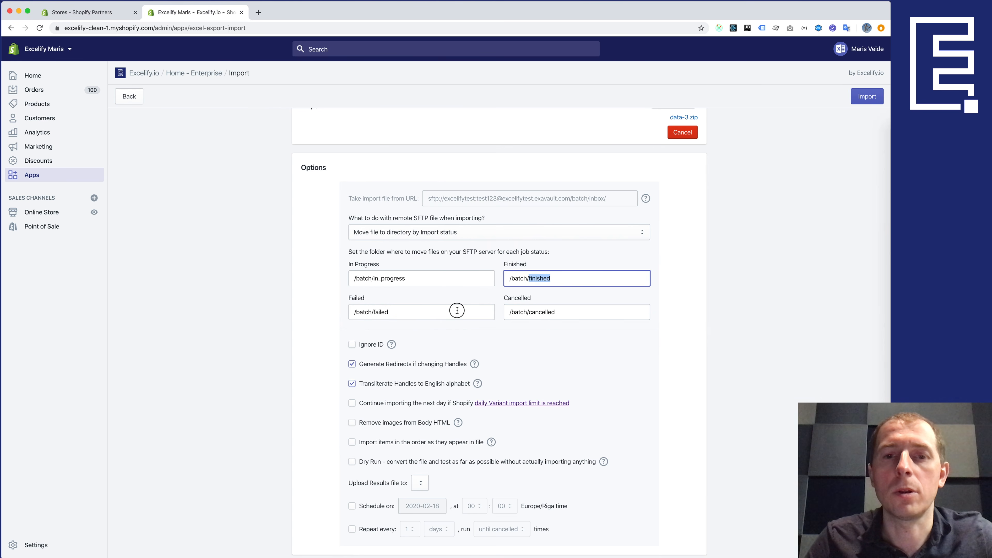
scroll(429, 344, down, 3)
click(420, 381)
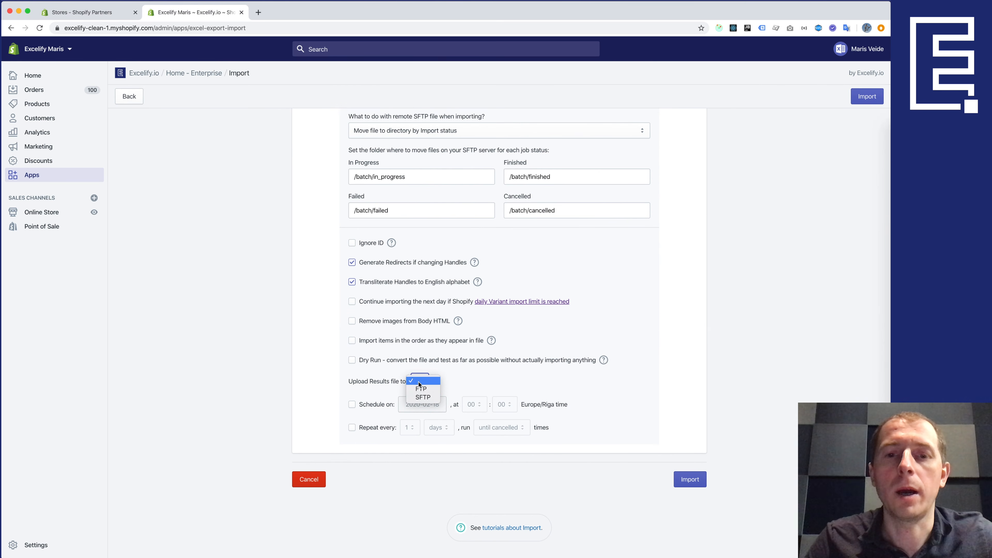
click(423, 398)
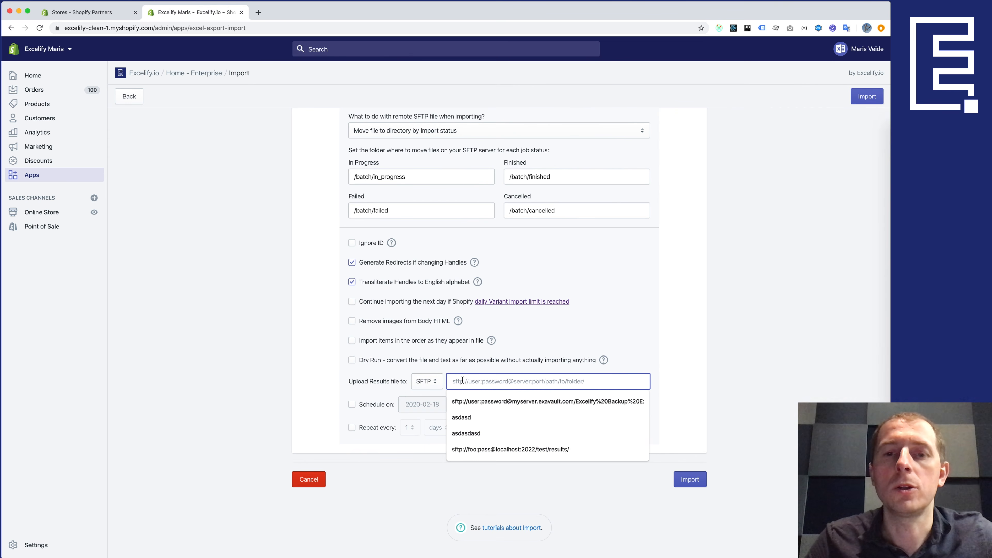
- Fill the results address with the import SFTP URL, replacing inbox with finished
scroll(441, 348, up, 3)
double_click(472, 207)
click(516, 207)
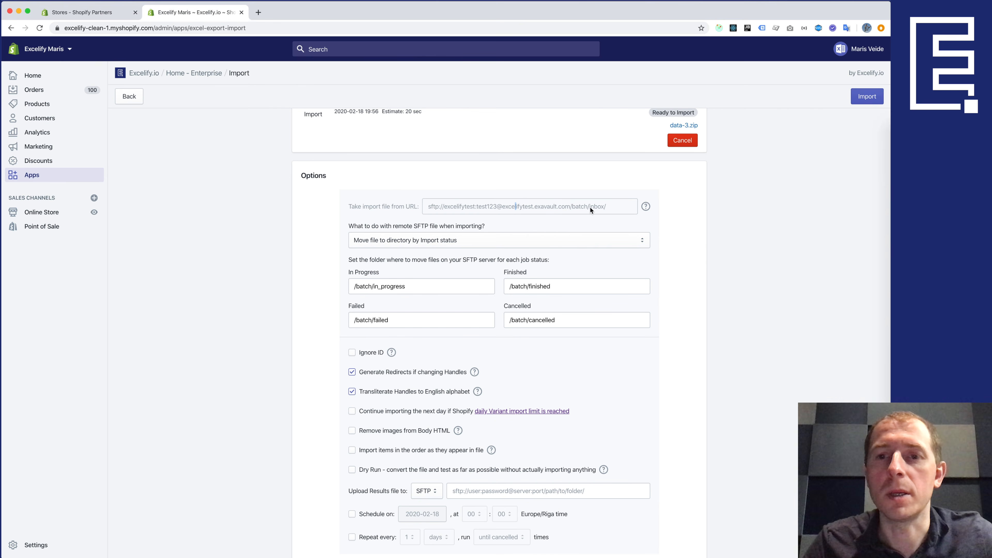
drag(585, 211, 394, 202)
key(super+c)
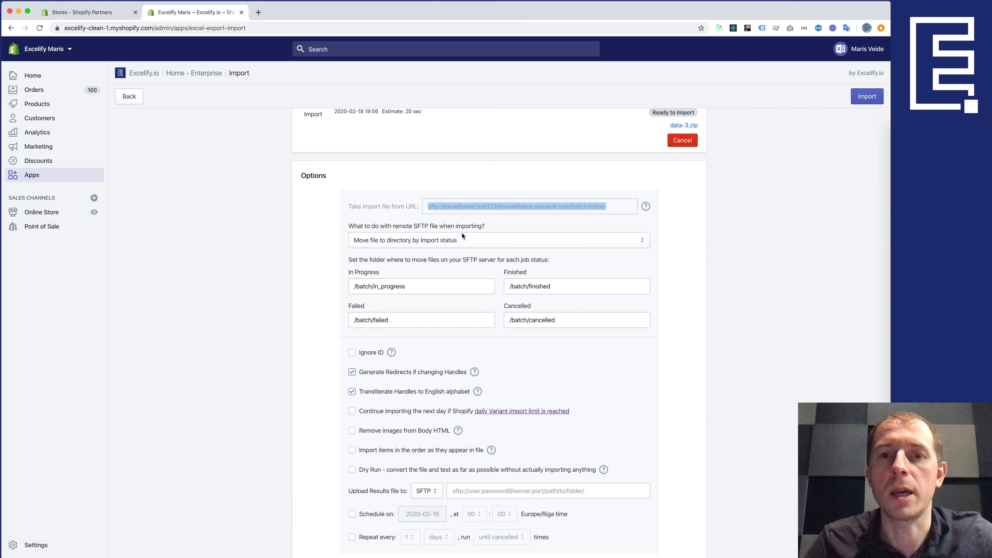
scroll(462, 232, down, 3)
click(480, 381)
key(super+v)
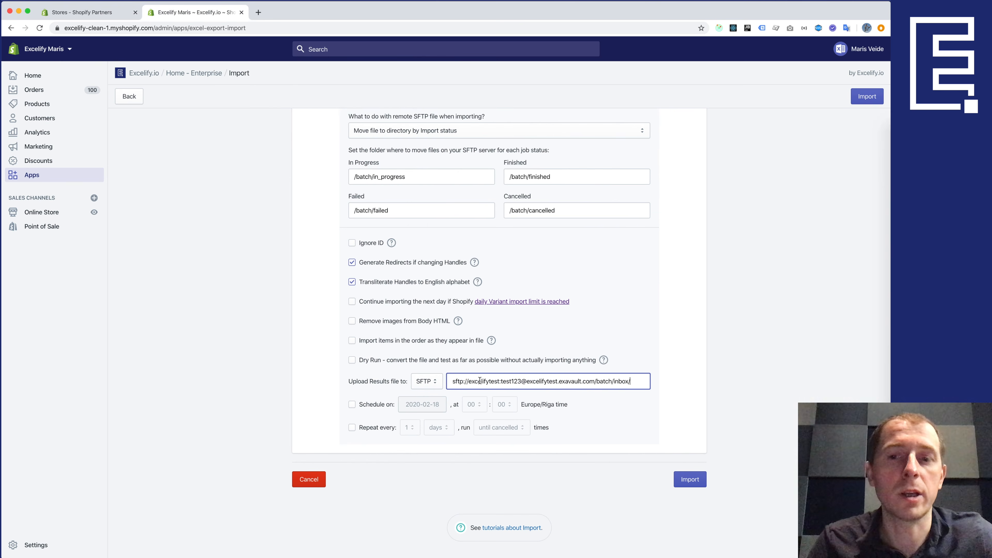
key(BackSpace)
key(BackSpace)
key(BackSpace)
key(BackSpace)
key(BackSpace)
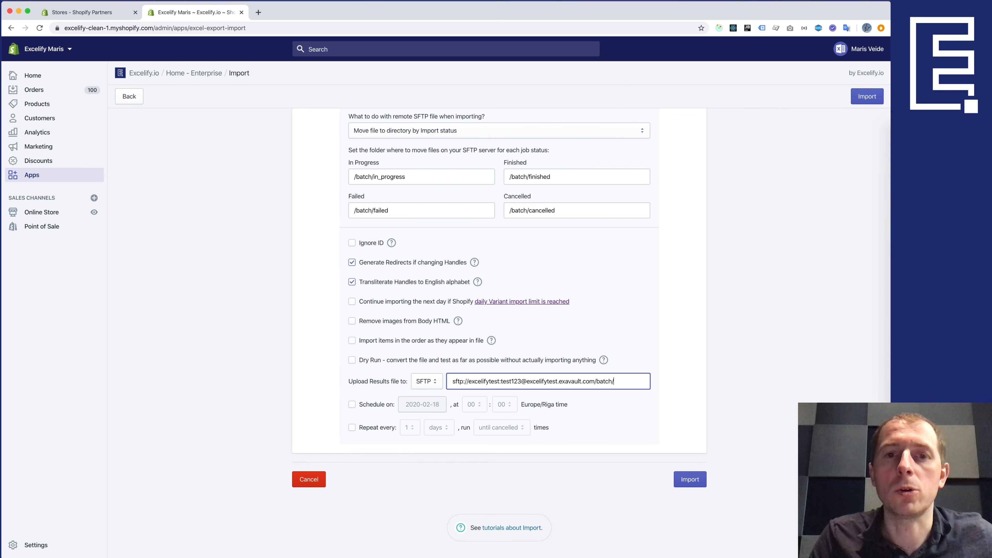
text(finished)
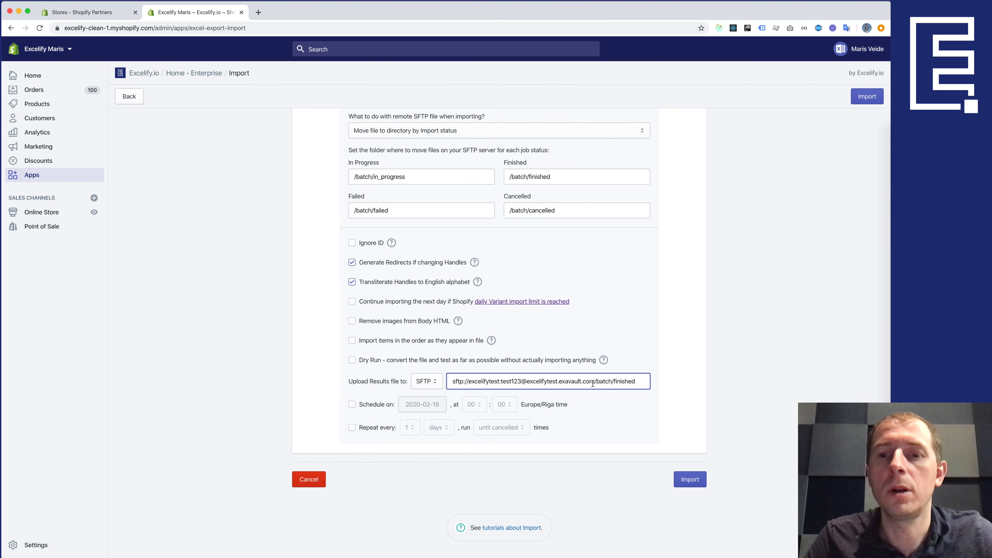
double_click(625, 381)
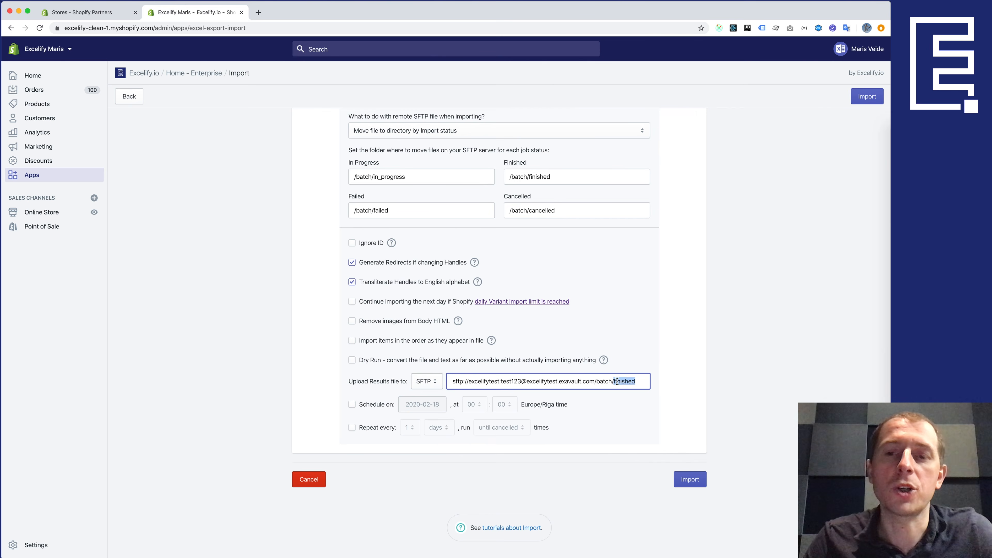
key(super+Tab)
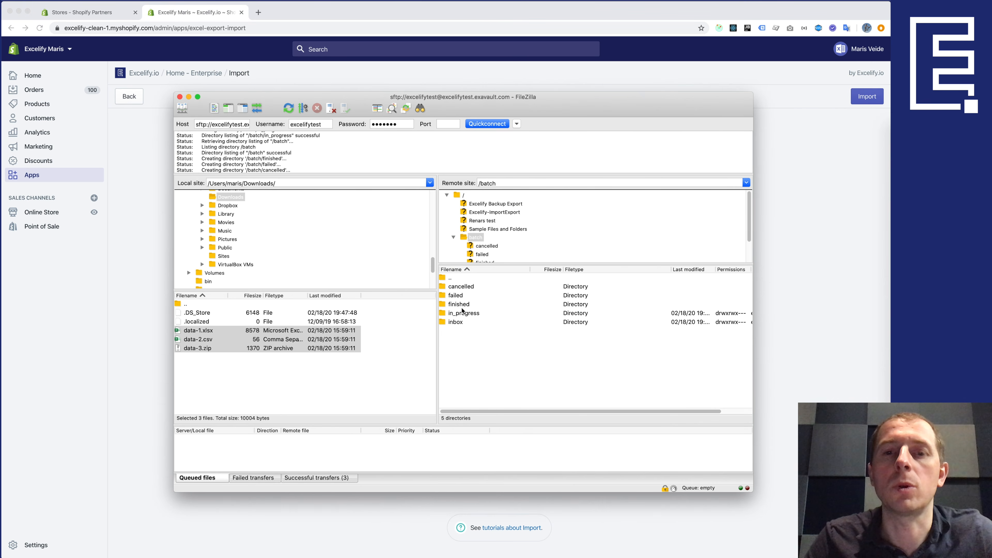
- Return to the Excelify import form and deselect 'finished' in the results address
key(super+Tab)
click(636, 381)
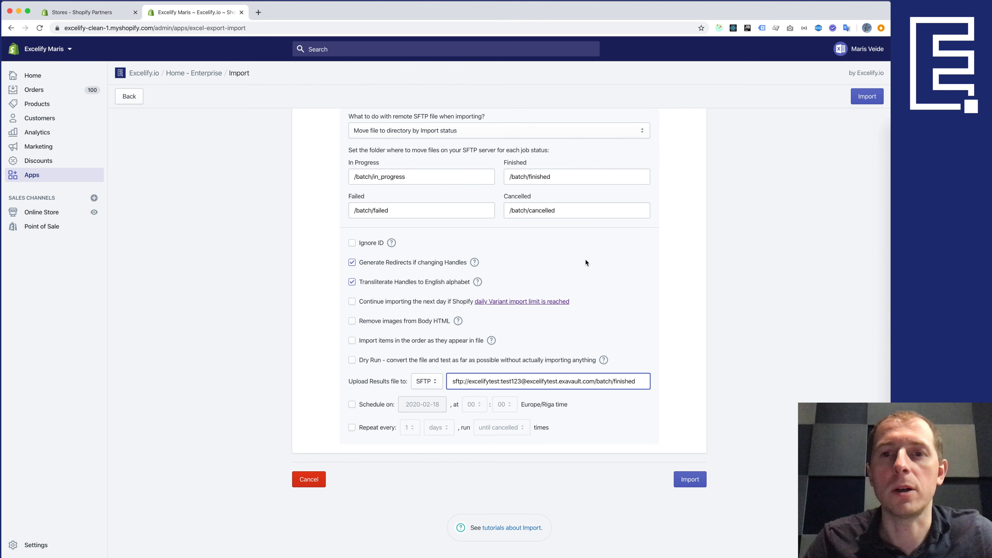
- Repeat the import every 1 minute until cancelled, then start the batch import job
click(378, 428)
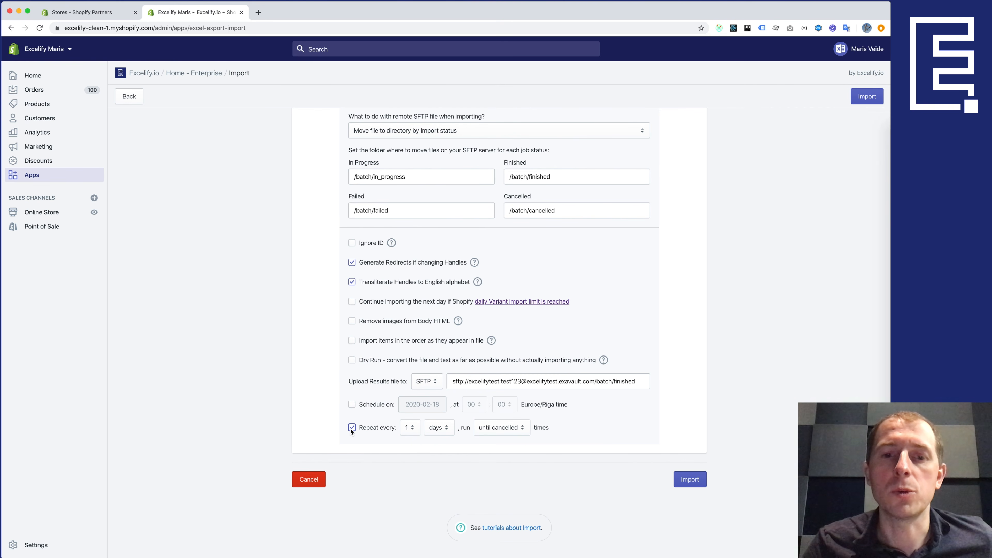
click(435, 428)
click(437, 410)
click(409, 428)
click(409, 355)
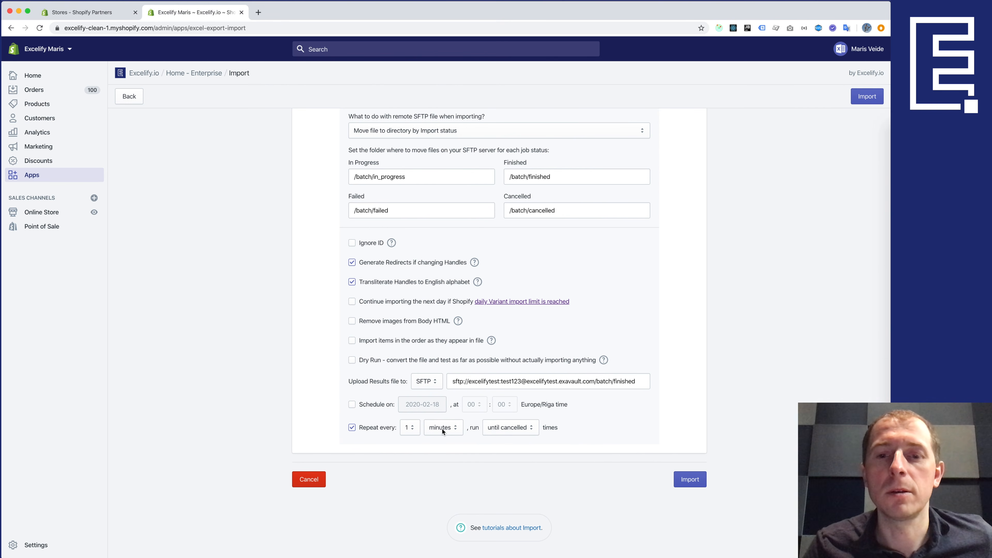
click(514, 426)
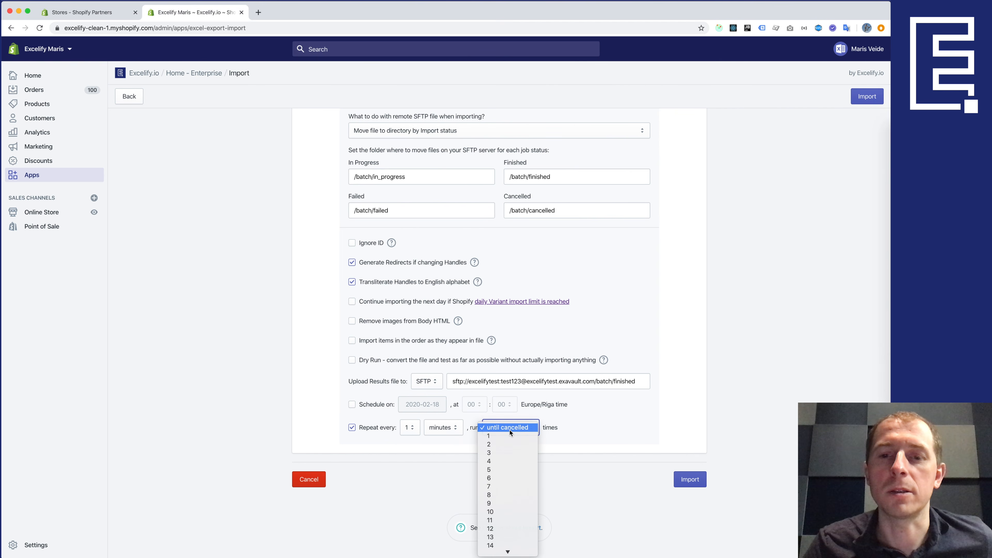
click(509, 429)
click(496, 447)
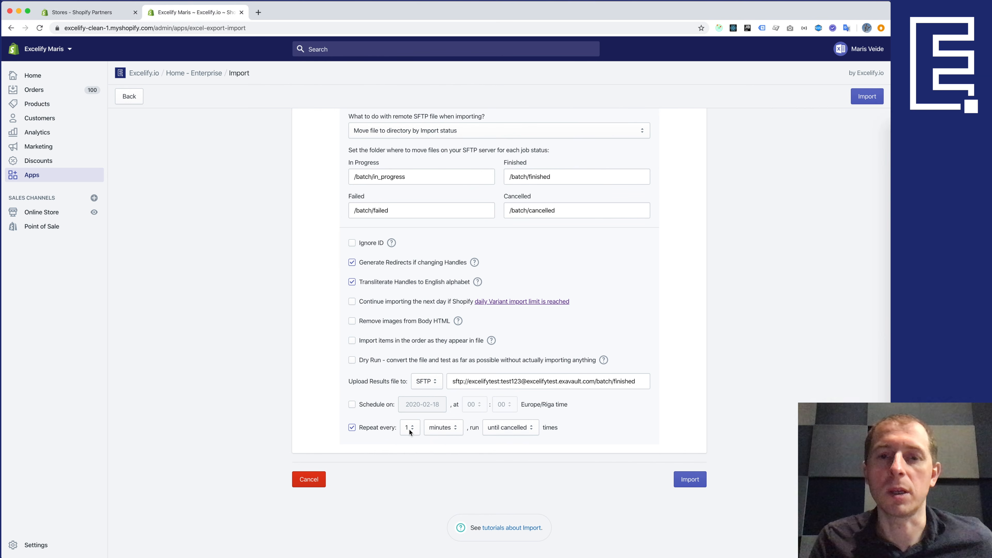
click(688, 484)
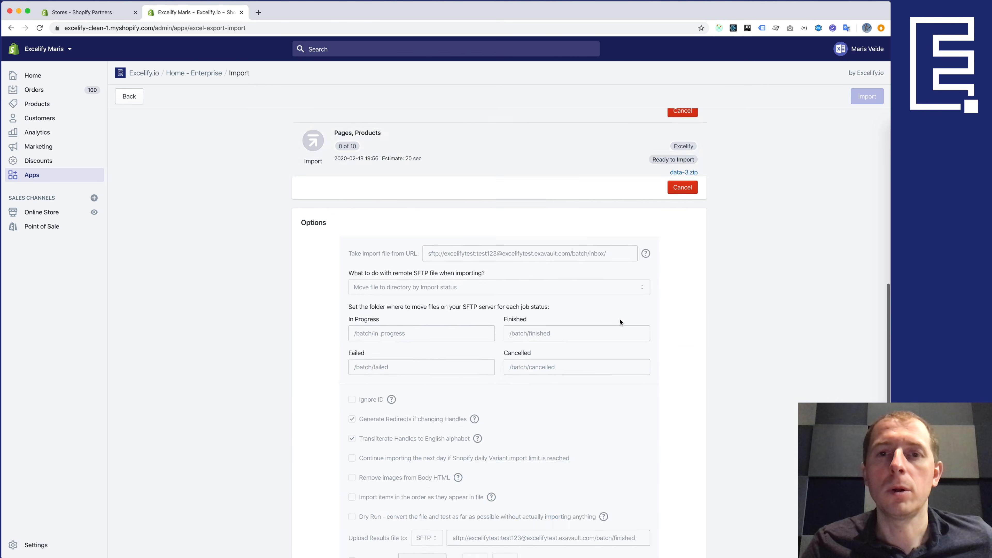
- Follow the batch import's progress until all three data files show Finished
scroll(620, 319, up, 3)
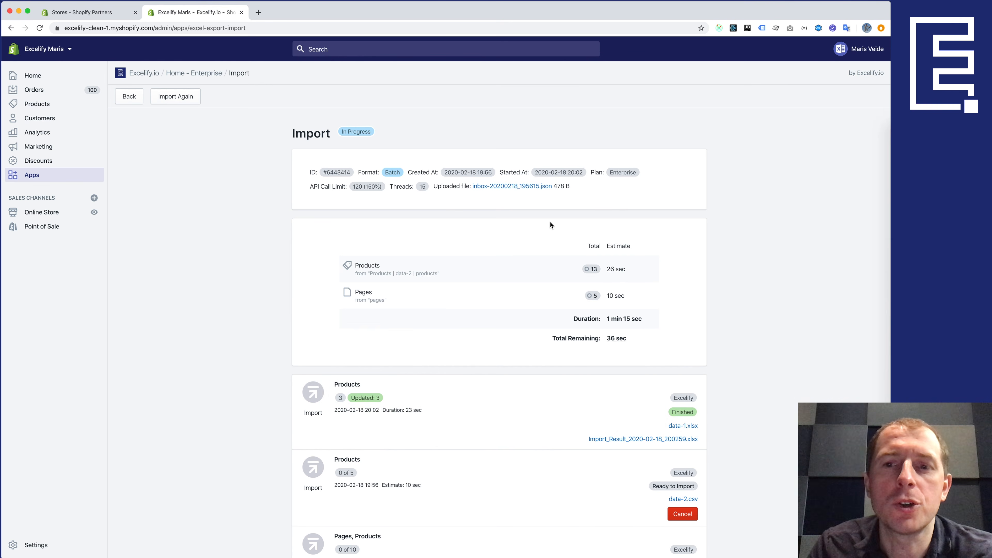
scroll(550, 222, down, 4)
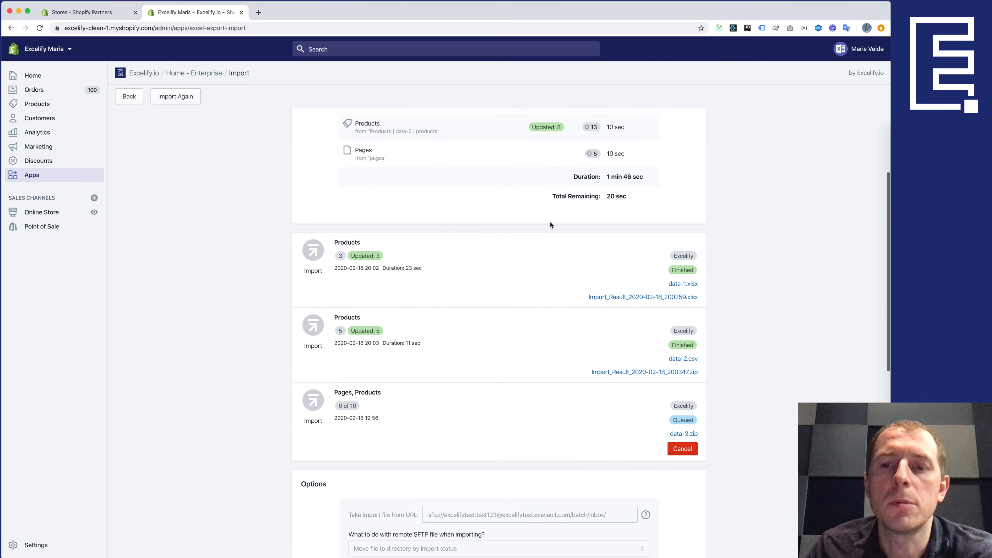
scroll(550, 225, down, 1)
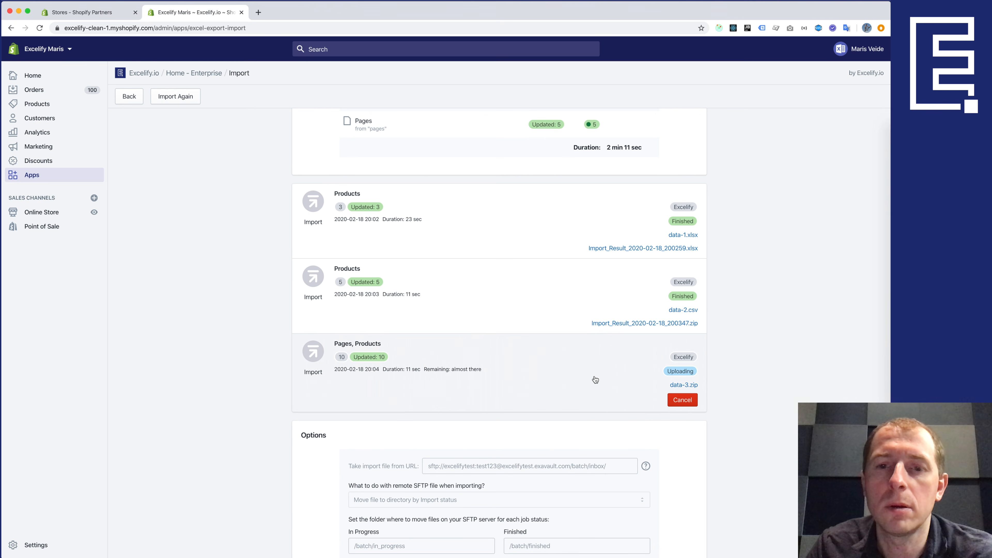
scroll(607, 376, up, 5)
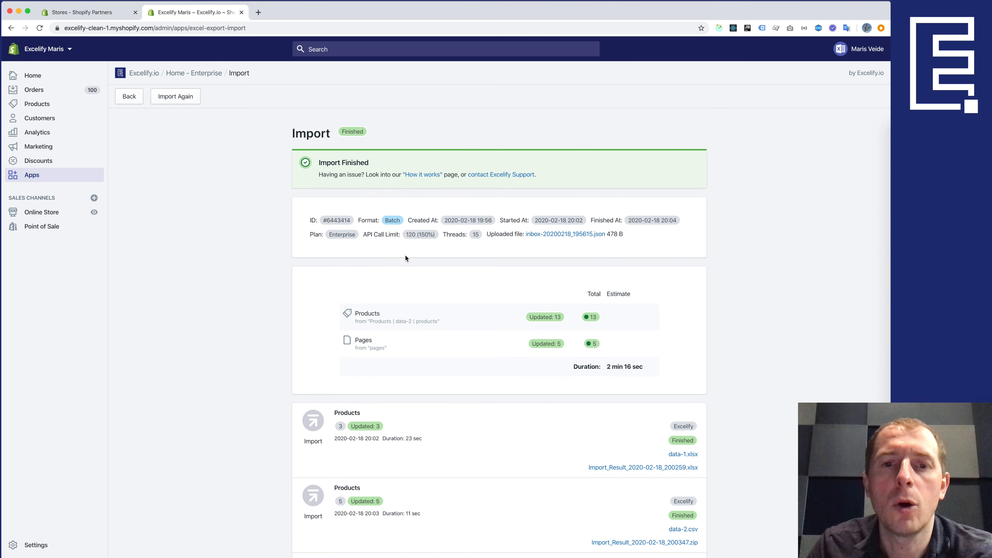
scroll(457, 352, down, 6)
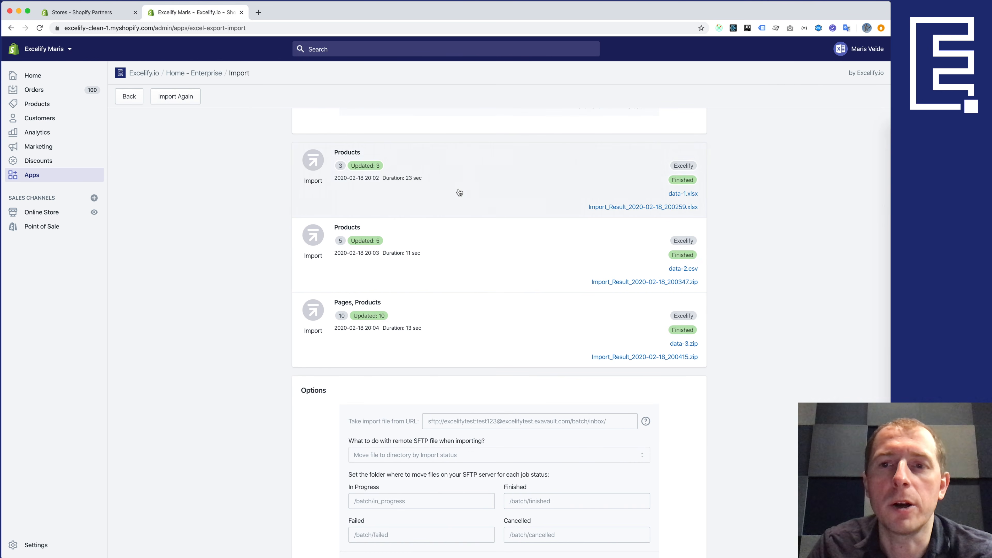
drag(458, 193, 481, 233)
click(769, 280)
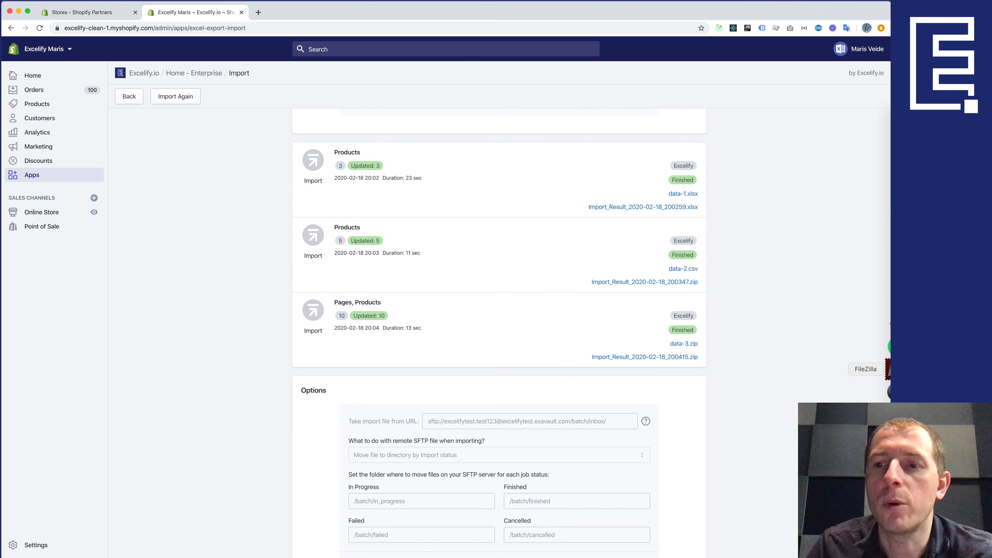
click(888, 369)
- Confirm inbox and in_progress are empty and finished holds the data files plus Import_Result files
double_click(455, 321)
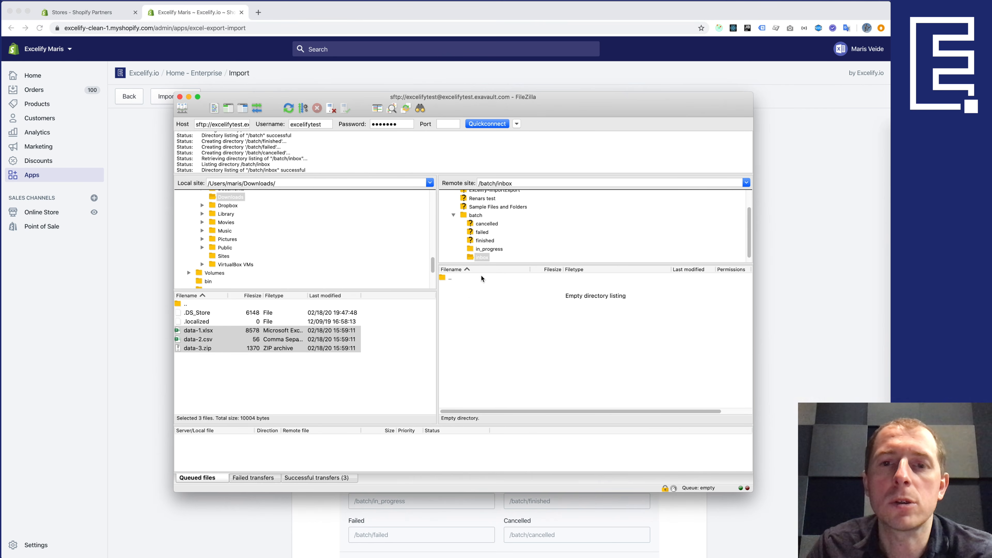
scroll(491, 247, down, 1)
click(490, 245)
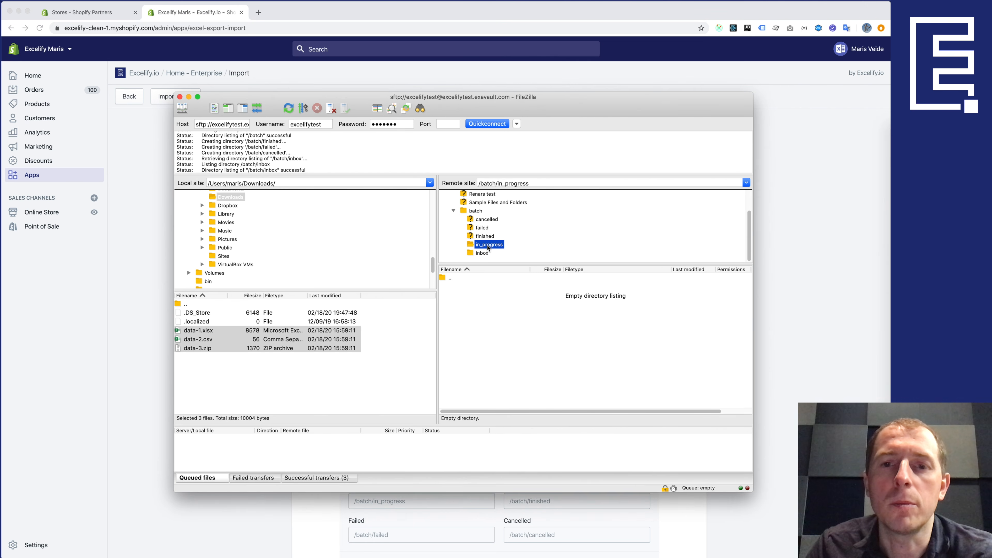
click(480, 237)
drag(469, 340, 483, 312)
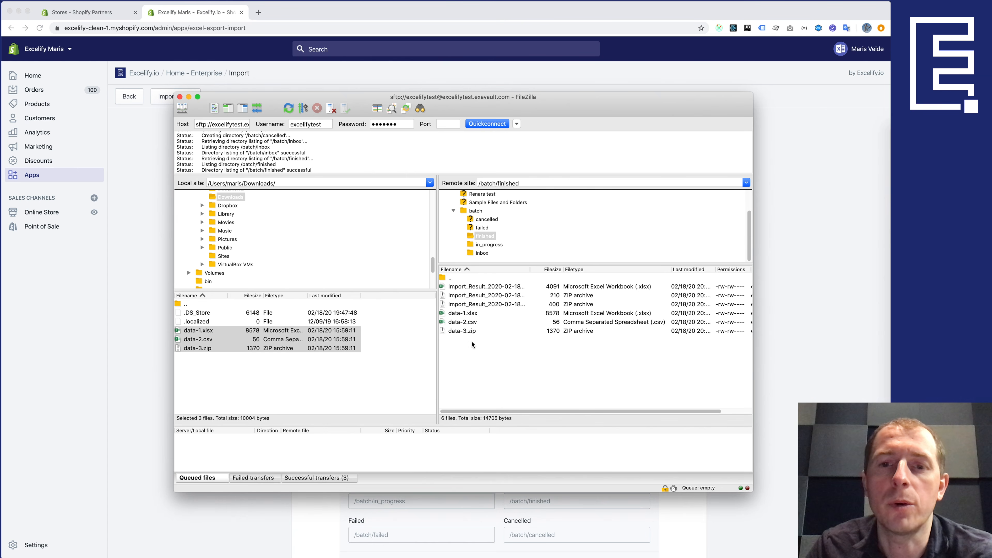
click(494, 287)
key(Down)
key(Down)
key(Up)
key(Up)
key(Down)
key(Up)
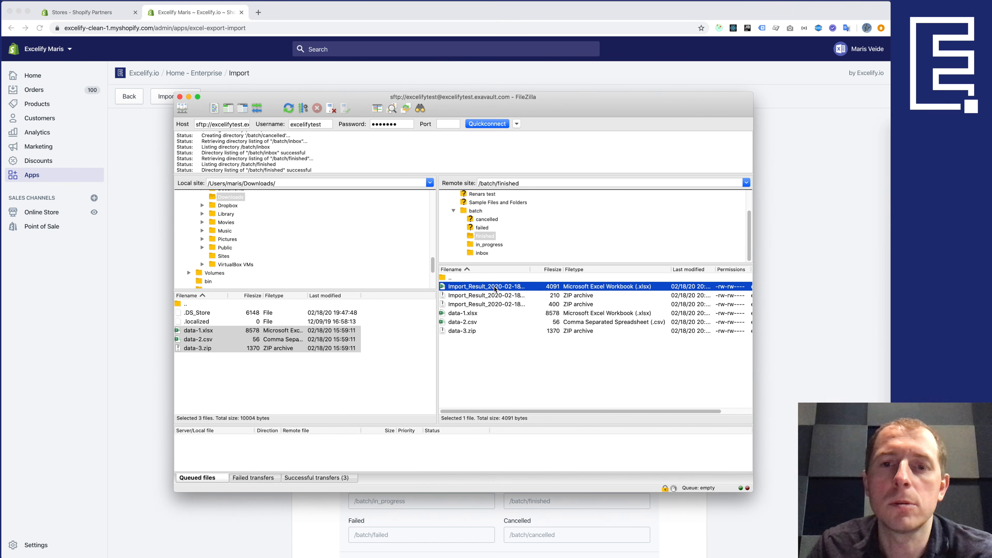
click(480, 254)
click(157, 280)
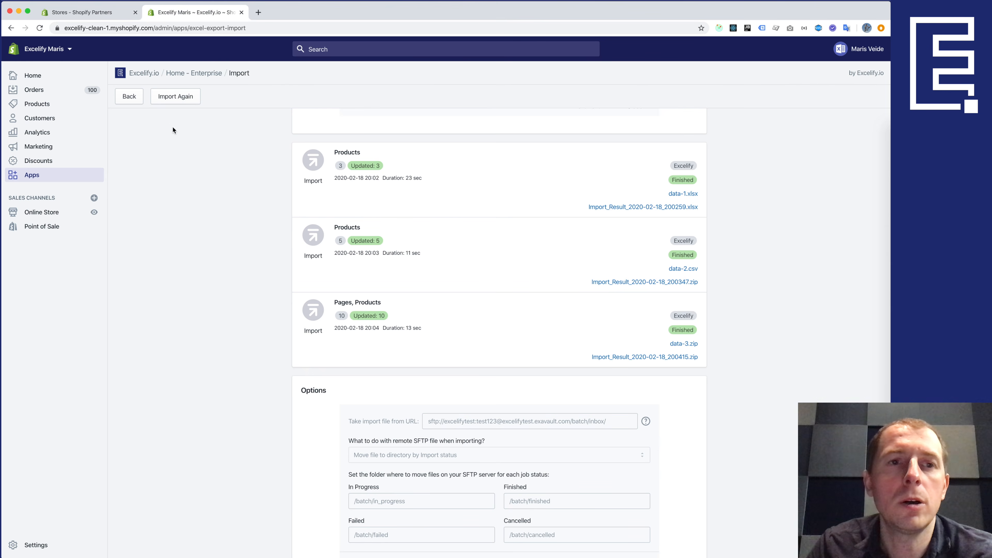
- From the app home page, open the queued repeating import job and review its runs
click(130, 97)
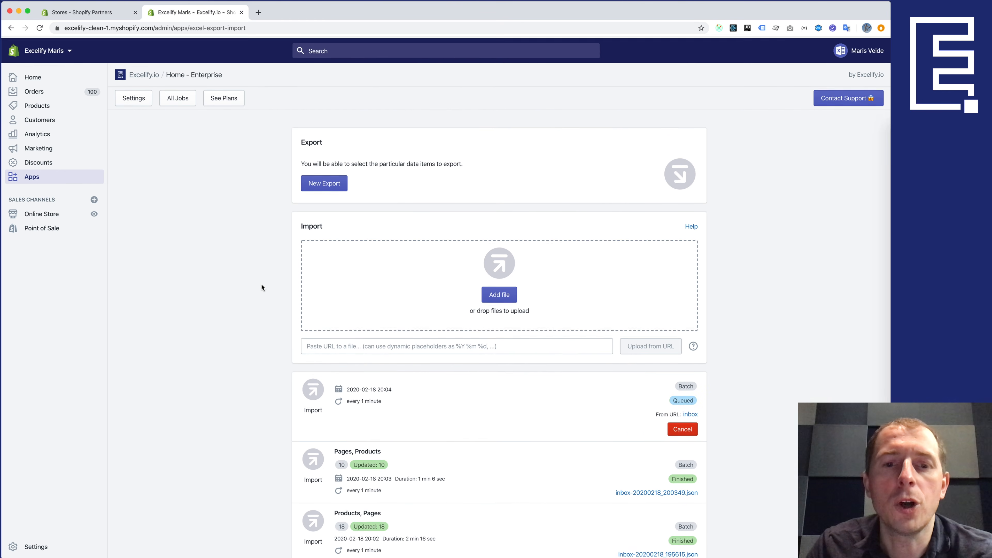
scroll(261, 288, down, 4)
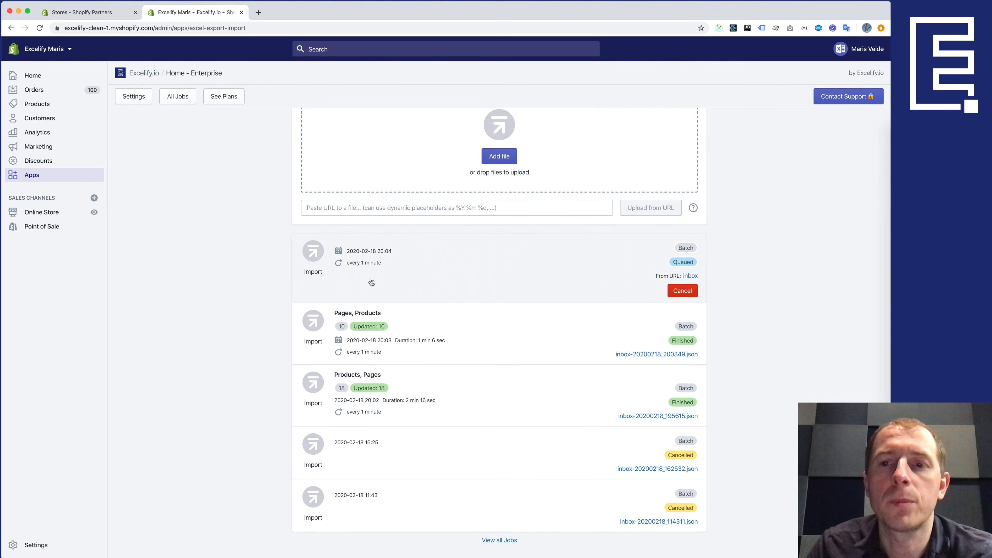
click(408, 270)
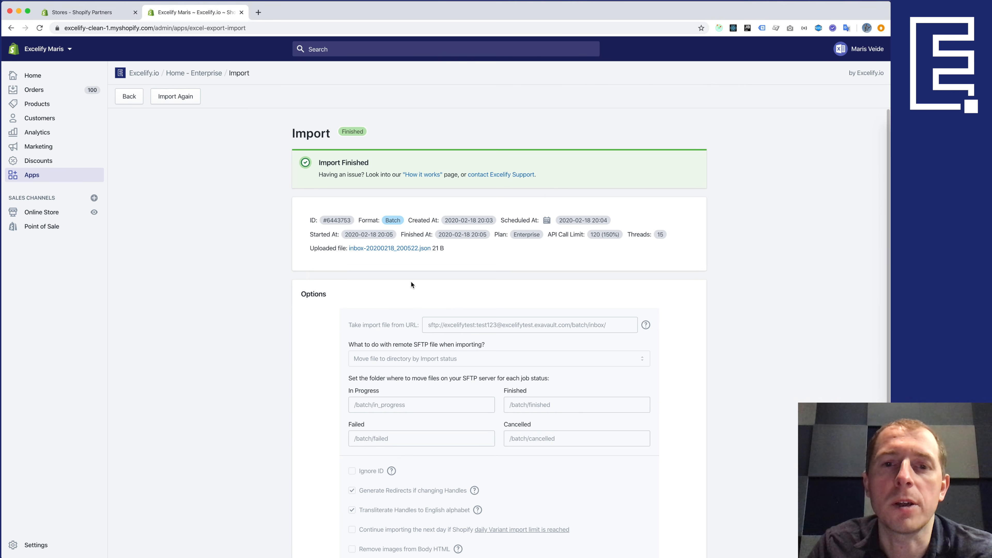
scroll(411, 281, down, 1)
scroll(410, 283, down, 4)
scroll(411, 282, up, 5)
- Open All Jobs and view details of the next every-minute run scheduled for 20:06
click(135, 96)
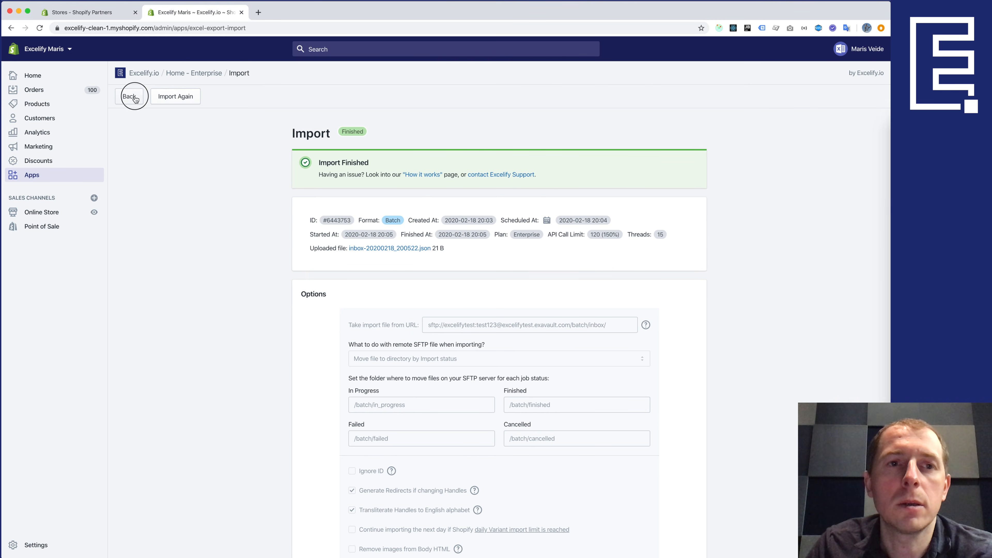
scroll(252, 328, down, 3)
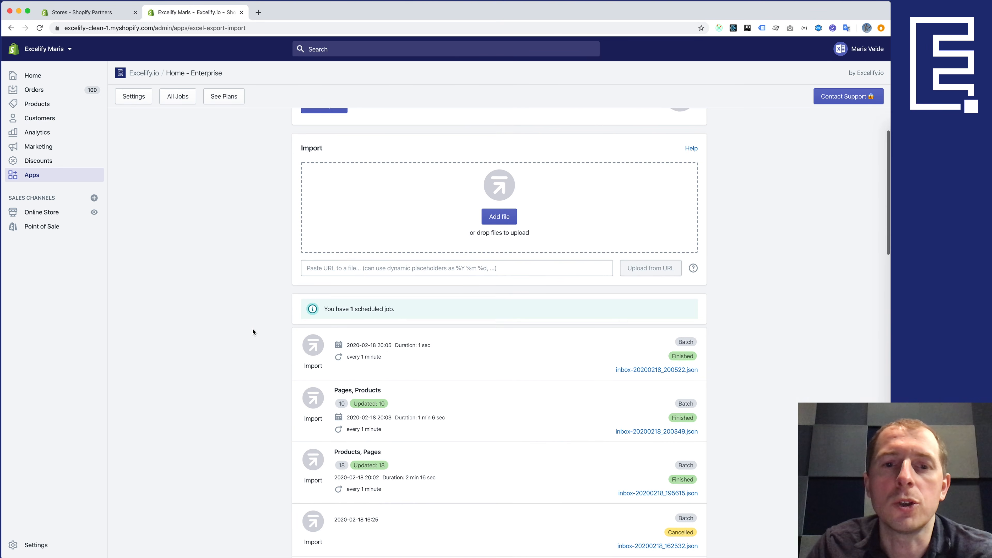
click(384, 312)
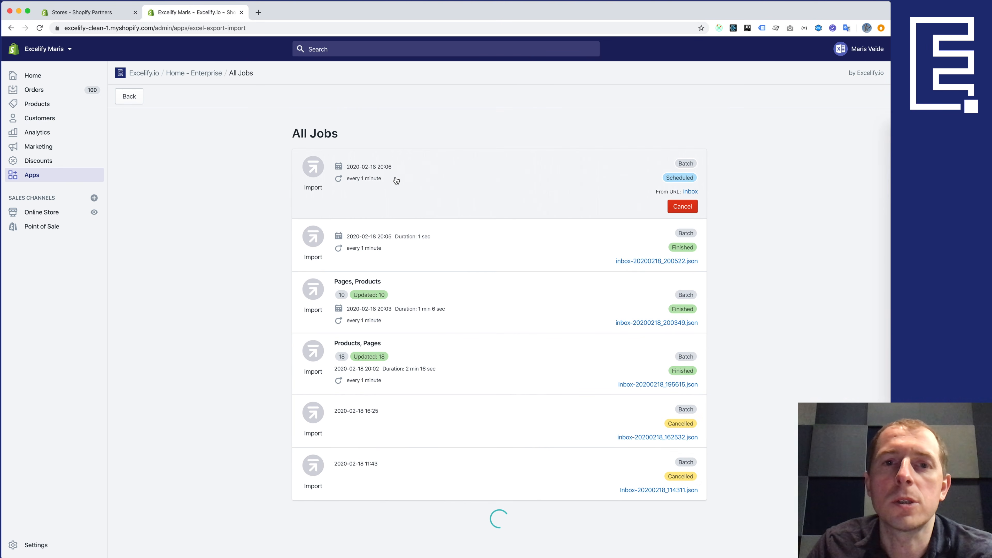
click(410, 183)
click(902, 354)
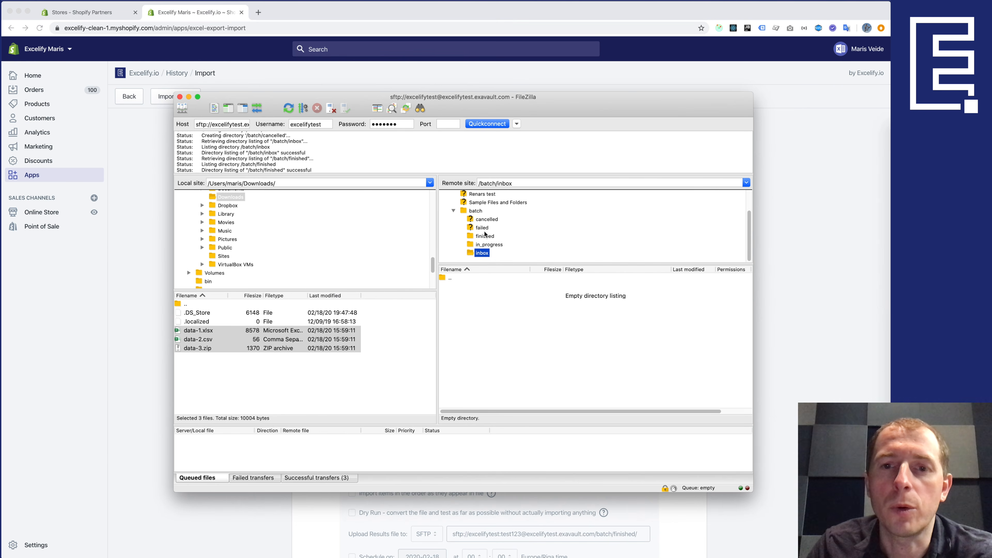
- Move data-1.xlsx from /batch/finished back into /batch/inbox in FileZilla
click(484, 238)
drag(463, 313, 473, 254)
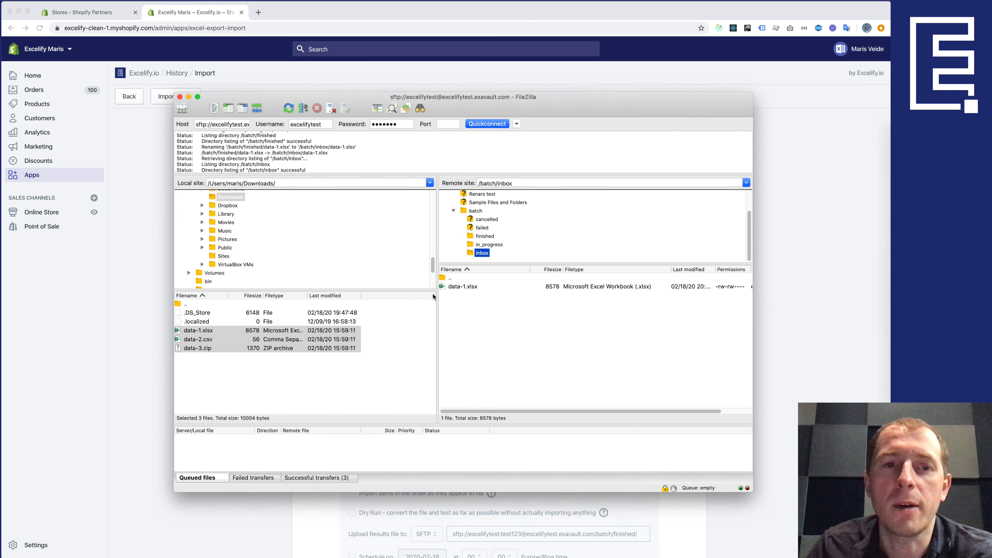
click(157, 262)
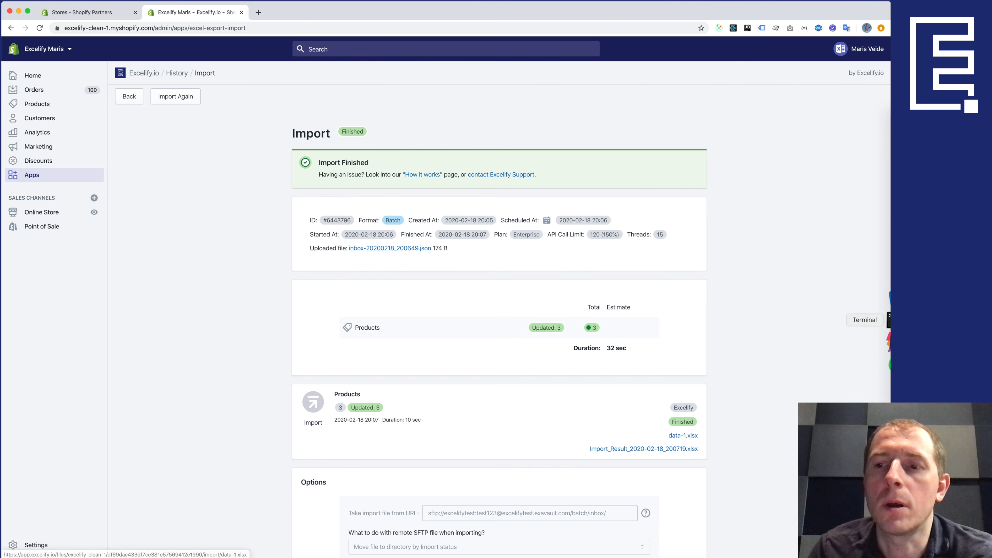
- Confirm data-1.xlsx is back in finished, then view All Jobs showing the 20:07 and 20:08 runs
click(889, 371)
click(475, 331)
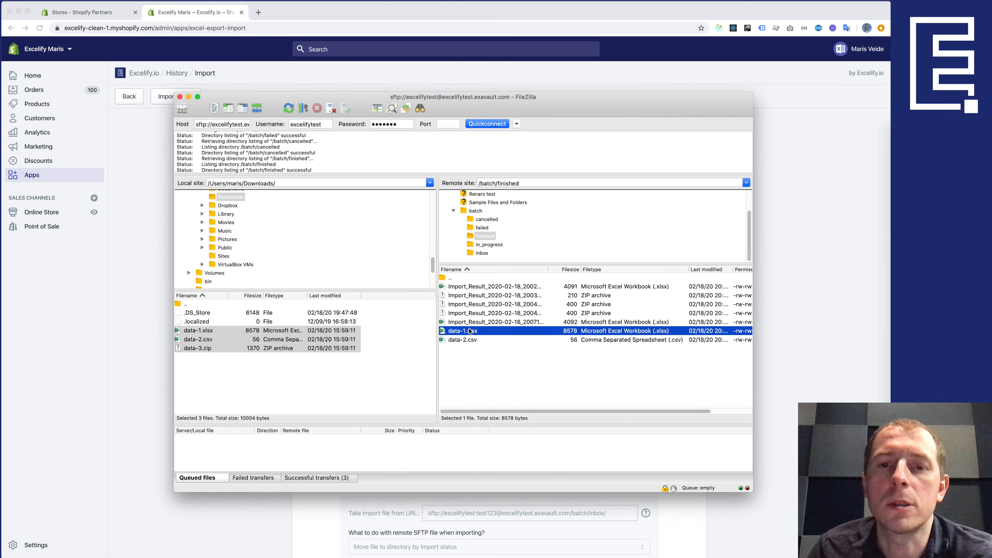
click(765, 323)
scroll(459, 317, down, 1)
scroll(458, 318, up, 1)
click(130, 96)
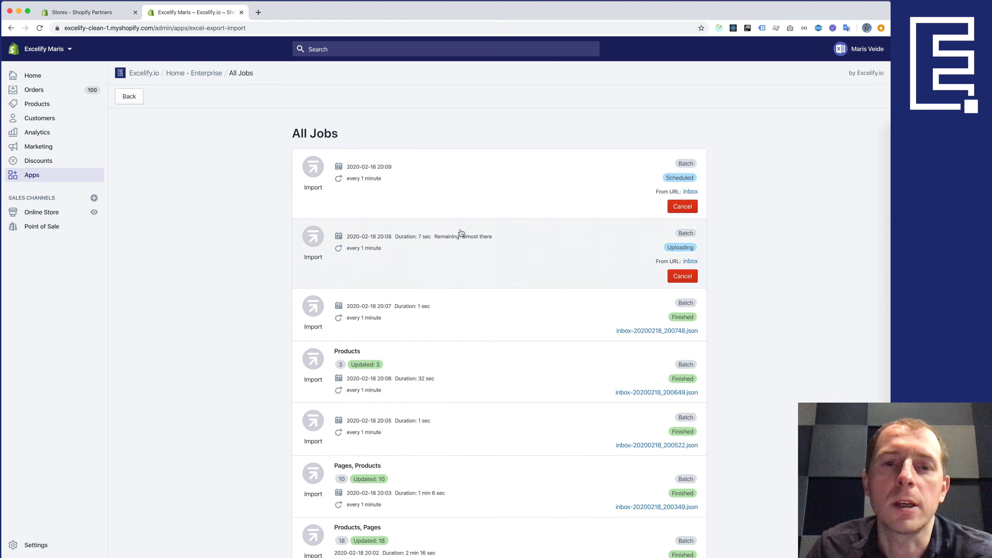
click(888, 370)
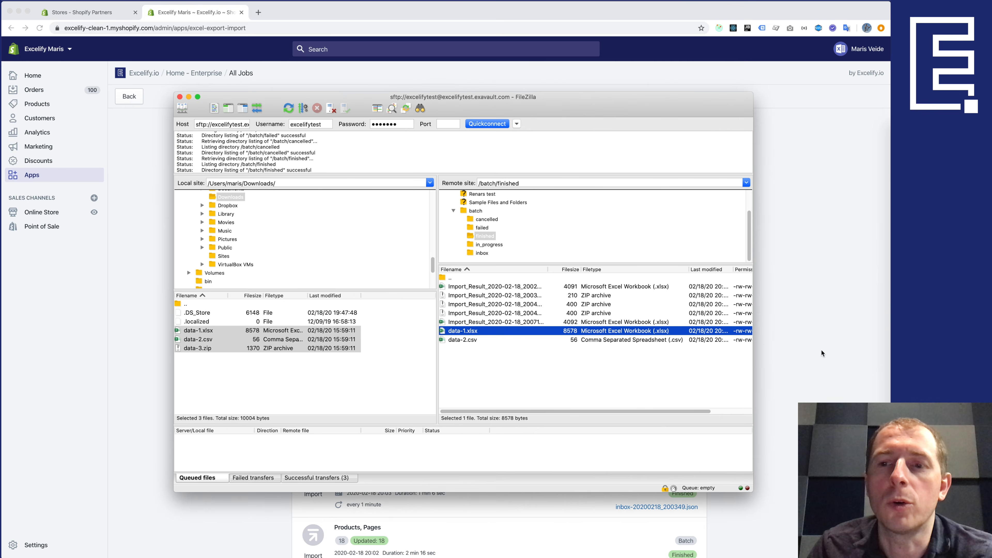
click(798, 312)
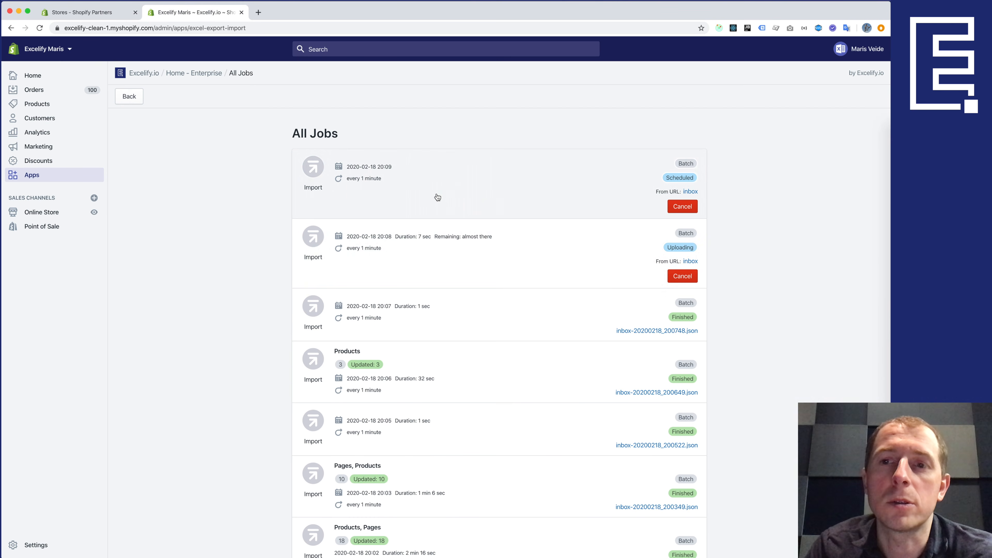
- Cancel the scheduled 20:09 repeating import and confirm it shows Cancelled on the home page
click(682, 212)
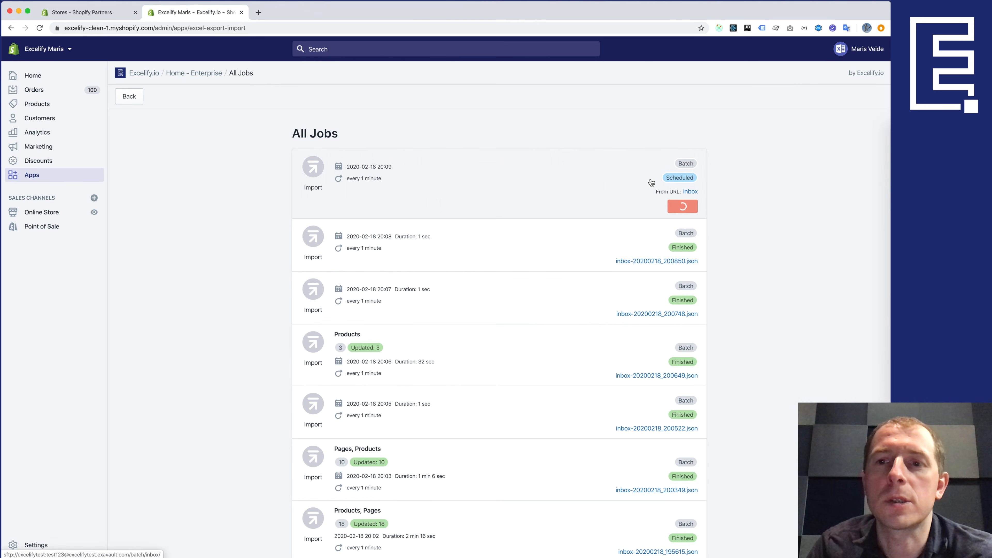
click(129, 96)
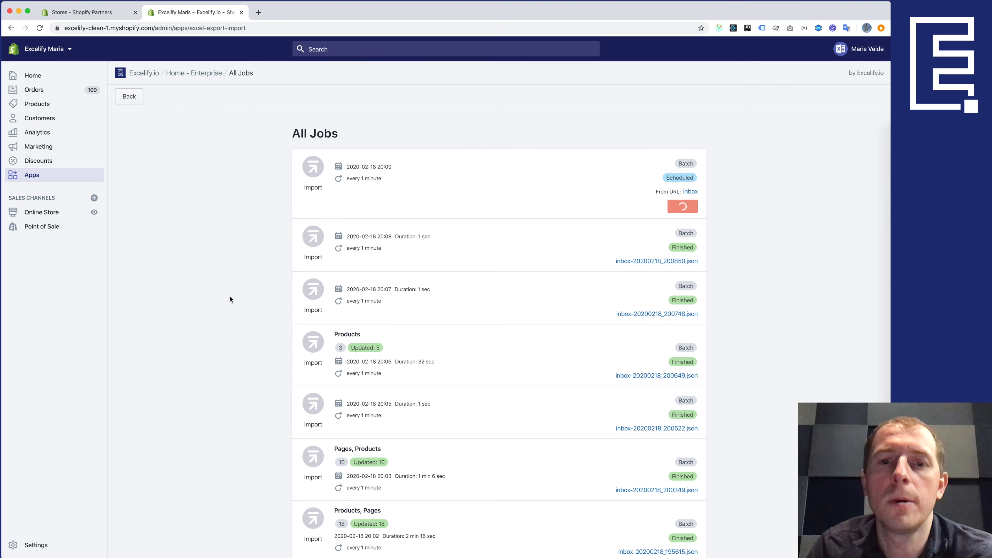
scroll(228, 324, down, 5)
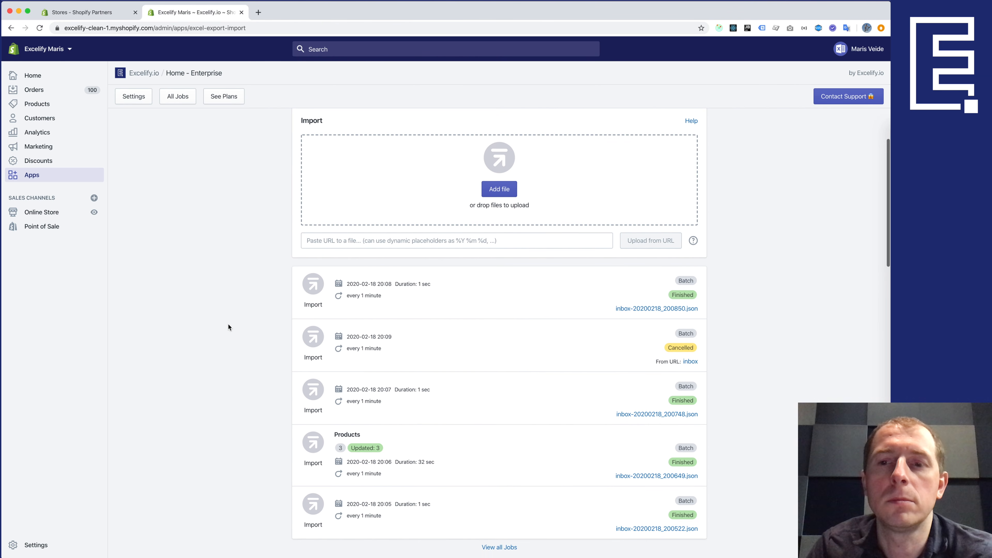
scroll(228, 324, down, 2)
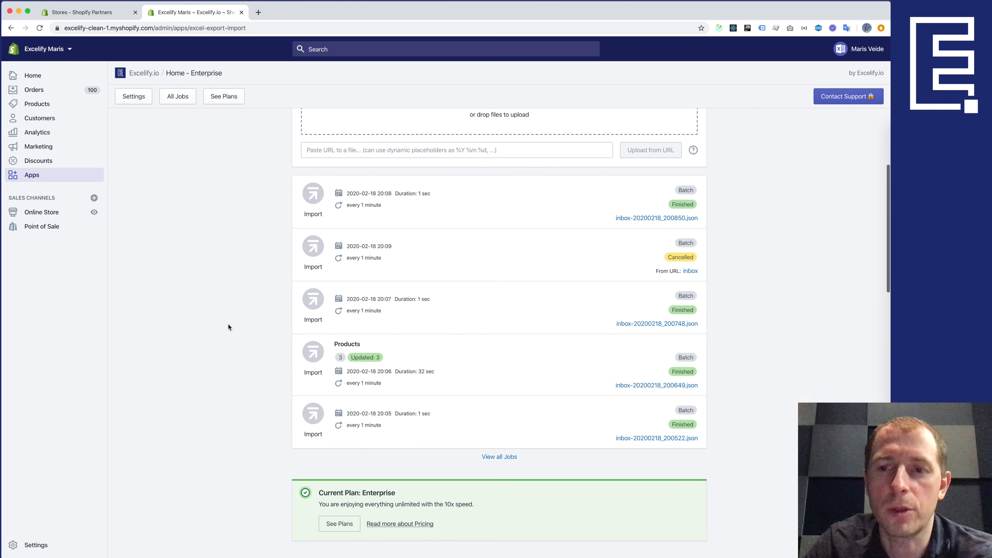
scroll(228, 324, up, 7)
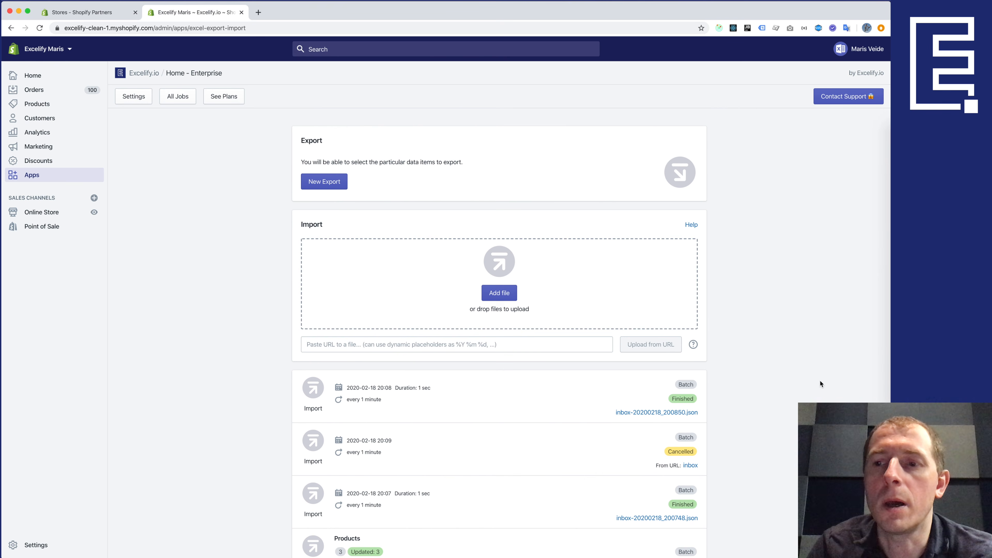
click(509, 410)
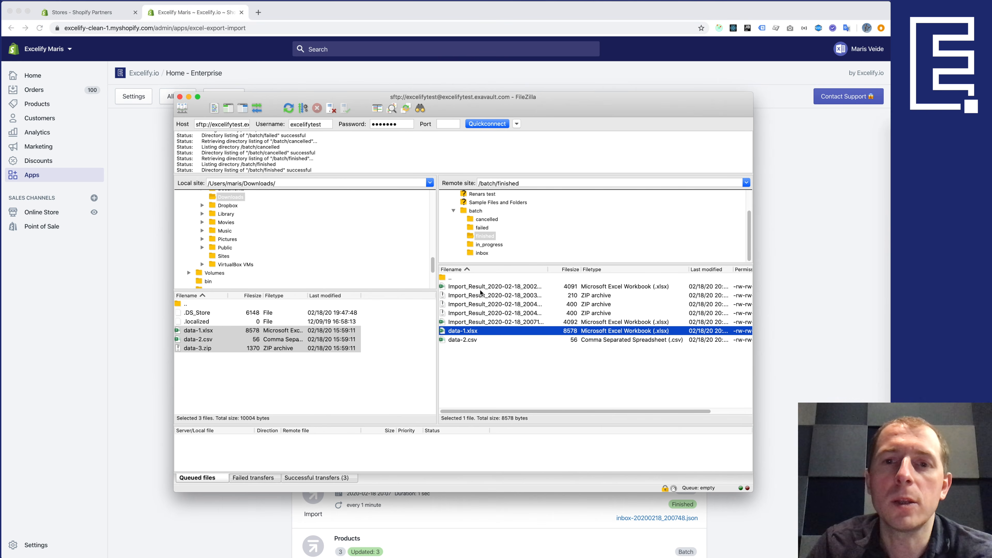
- Inspect the Import_Result files in /batch/finished and confirm /batch/failed is empty
click(471, 238)
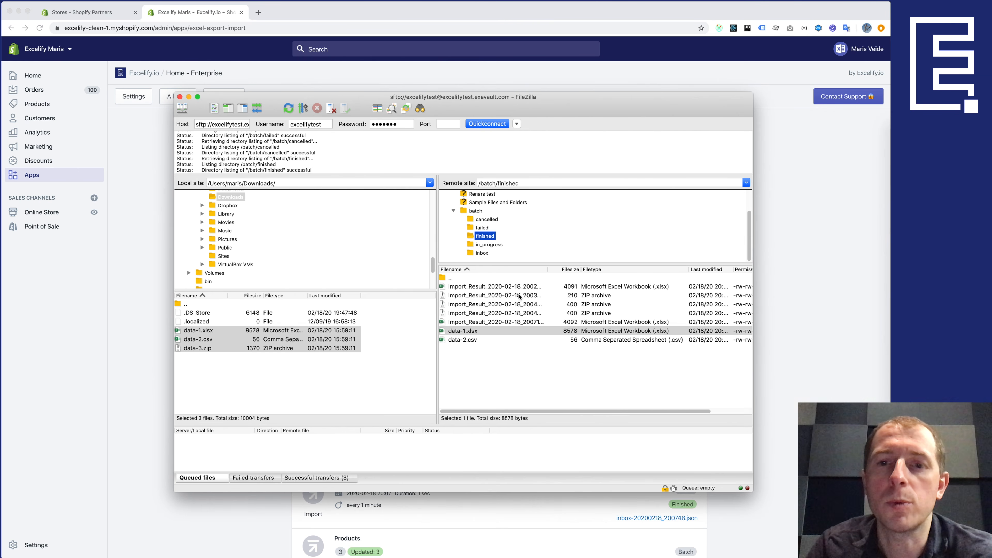
click(506, 322)
click(504, 286)
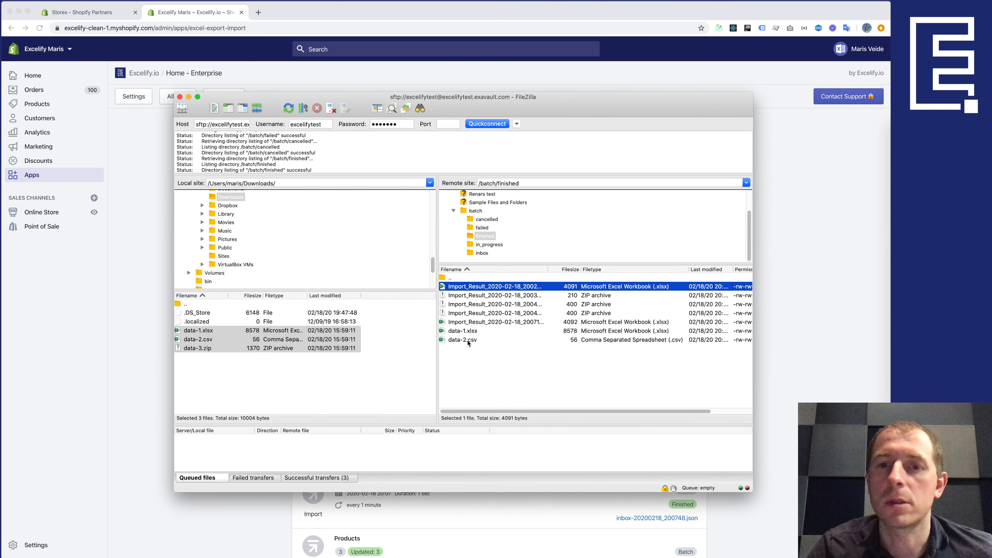
click(481, 229)
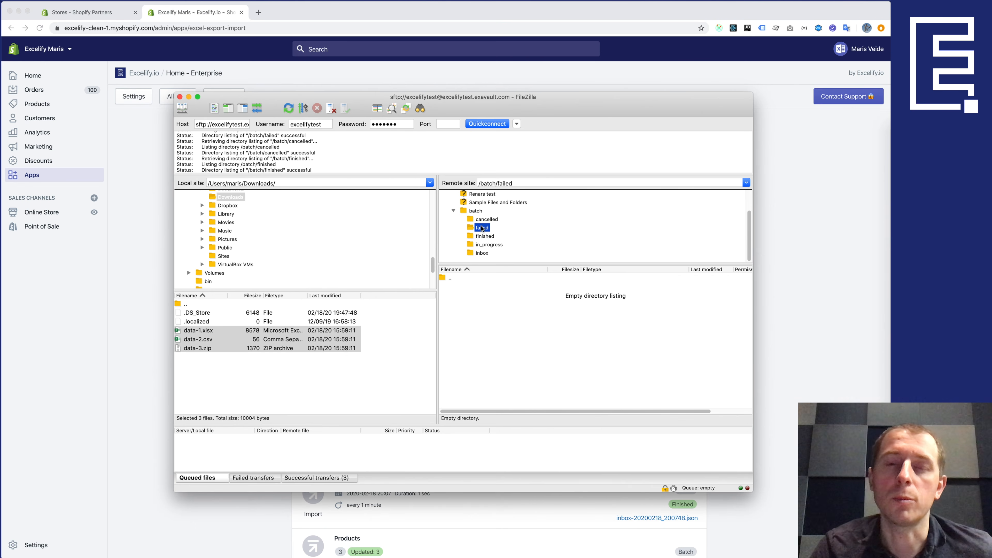
click(507, 312)
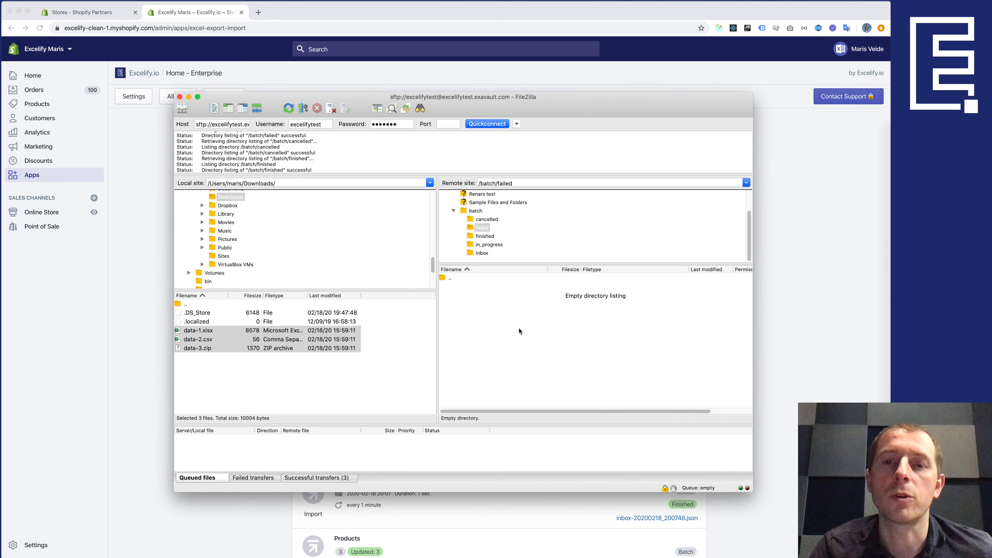
click(780, 286)
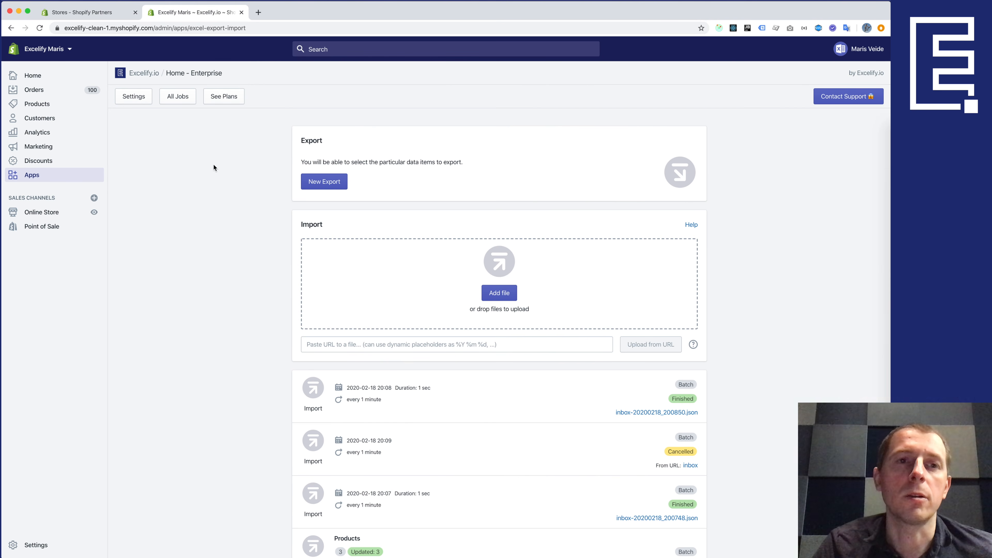
- Turn off shop-owner and manual-job e-mail notifications, keeping scheduled-job started, finished and failed alerts, and save
click(134, 97)
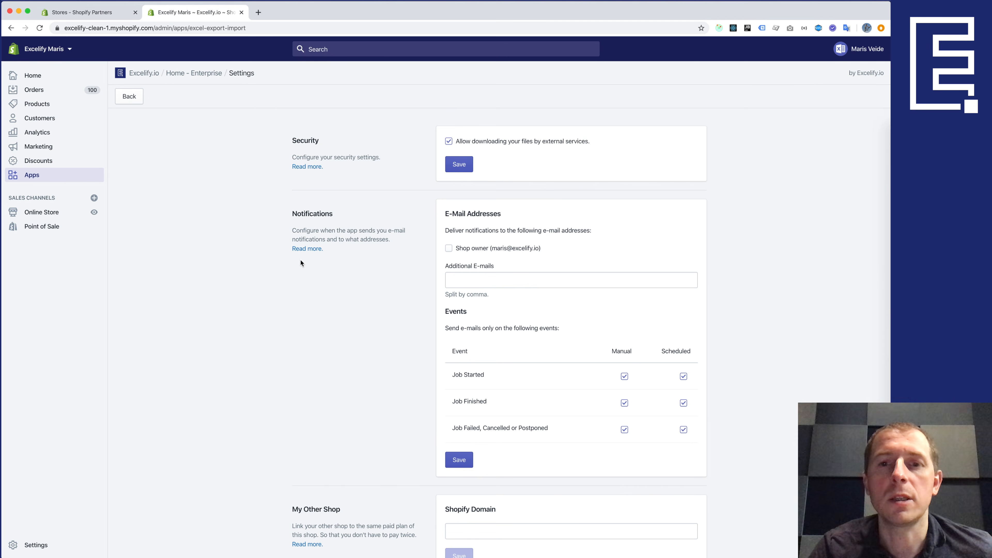
scroll(465, 226, down, 1)
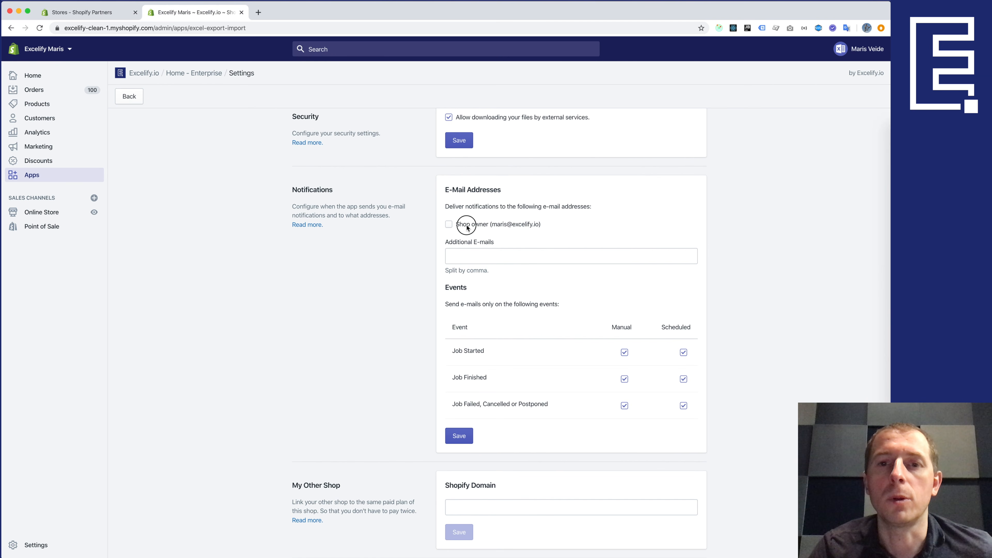
click(453, 225)
click(458, 255)
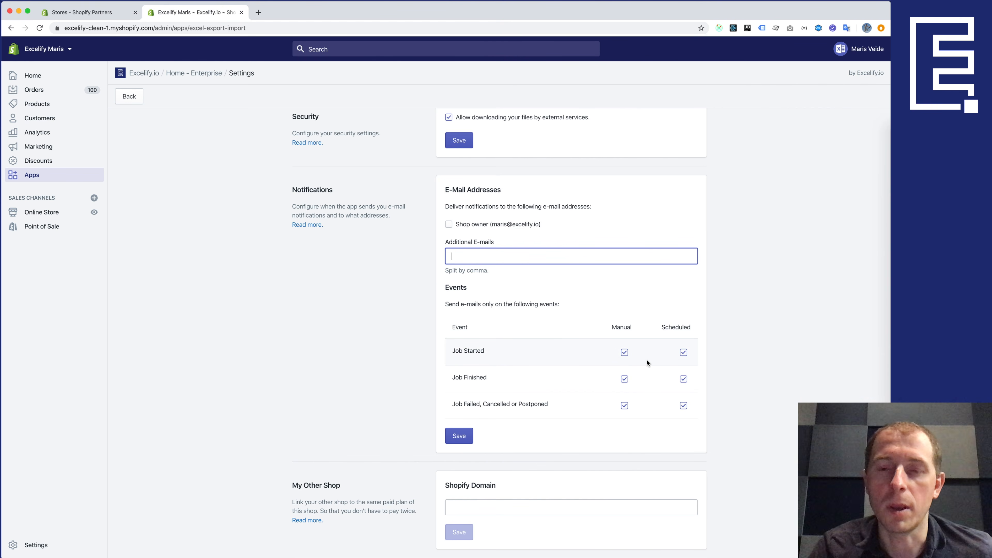
click(624, 353)
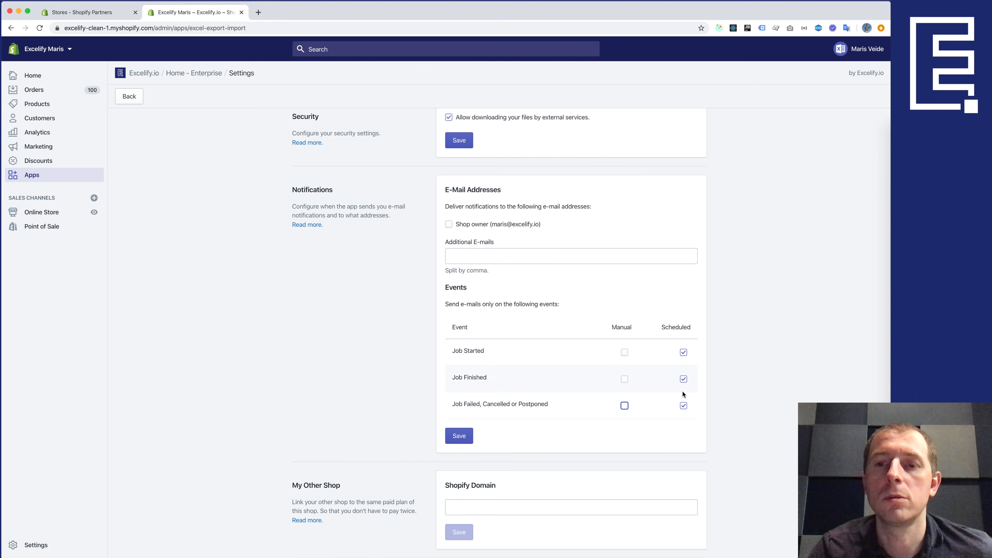
click(462, 436)
scroll(391, 219, up, 1)
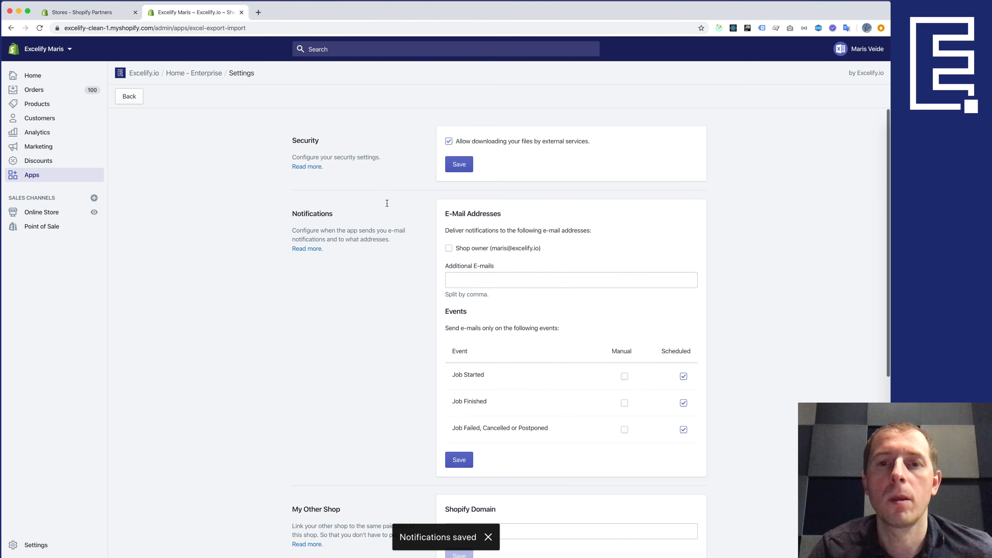
click(129, 93)
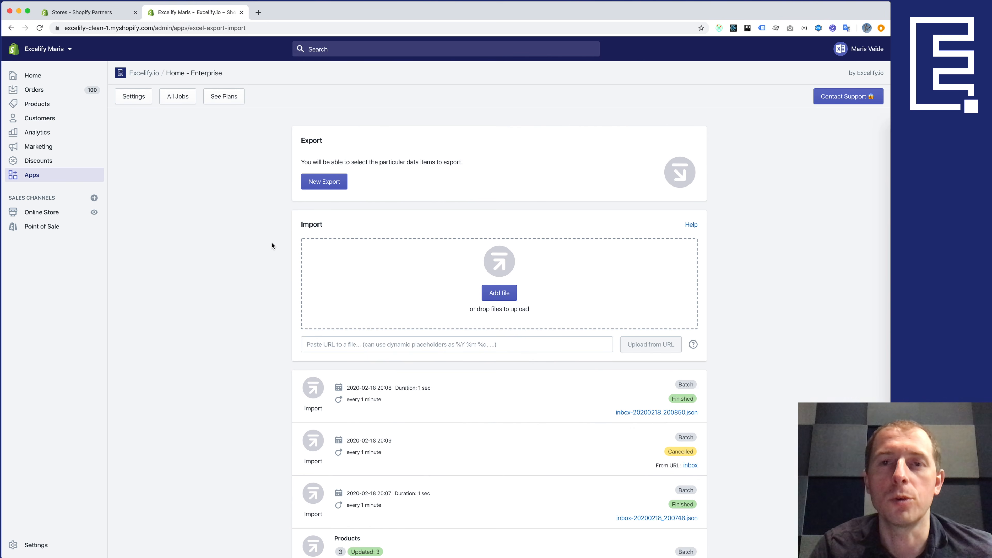
- Load excelify.io in a new tab and open its Contact Us page of support options
key(super+t)
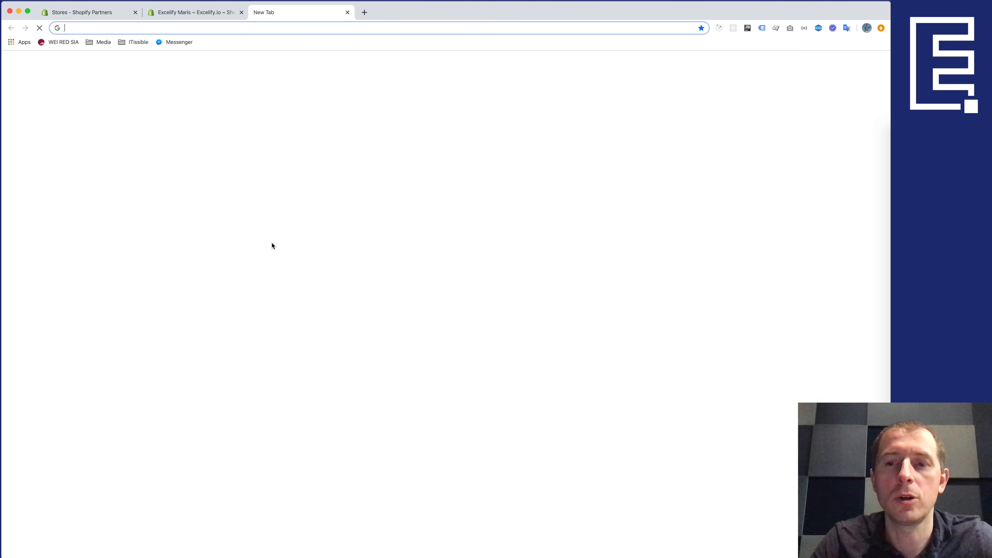
text(excelify.io)
key(Return)
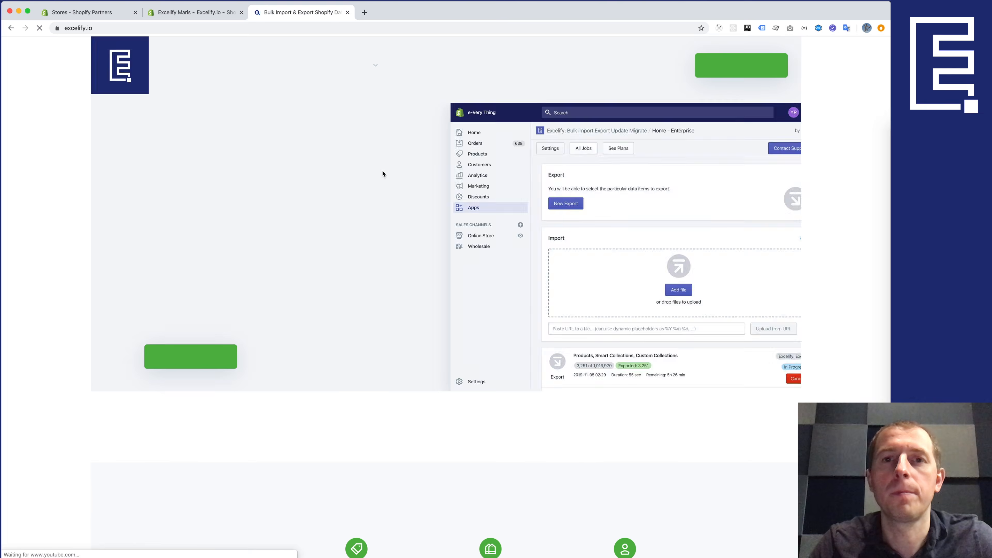
click(511, 65)
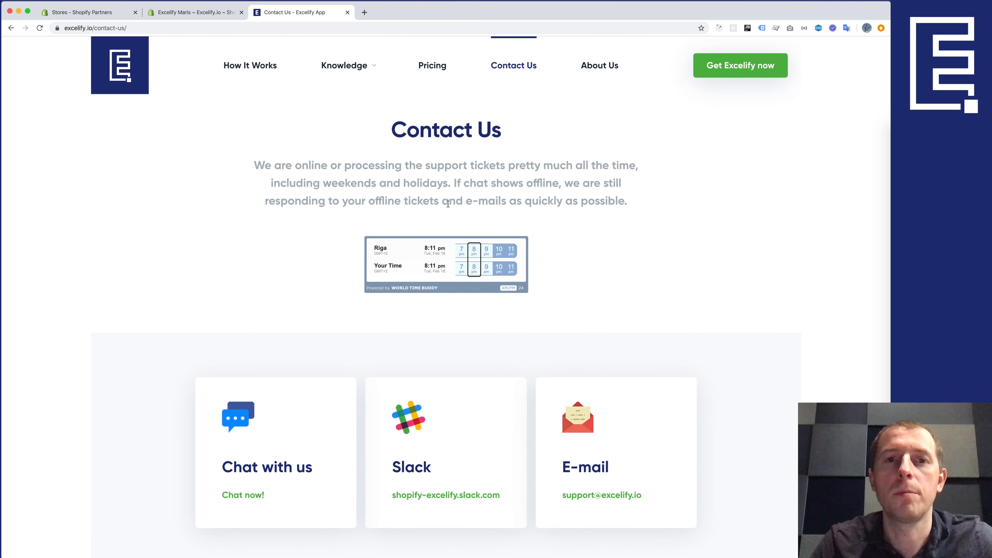
mouse_move(359, 65)
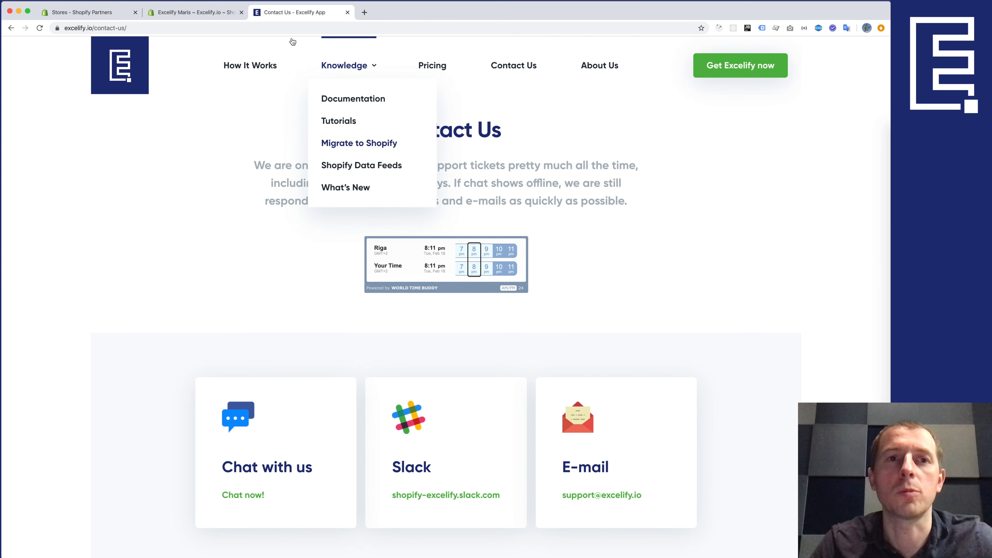
click(211, 15)
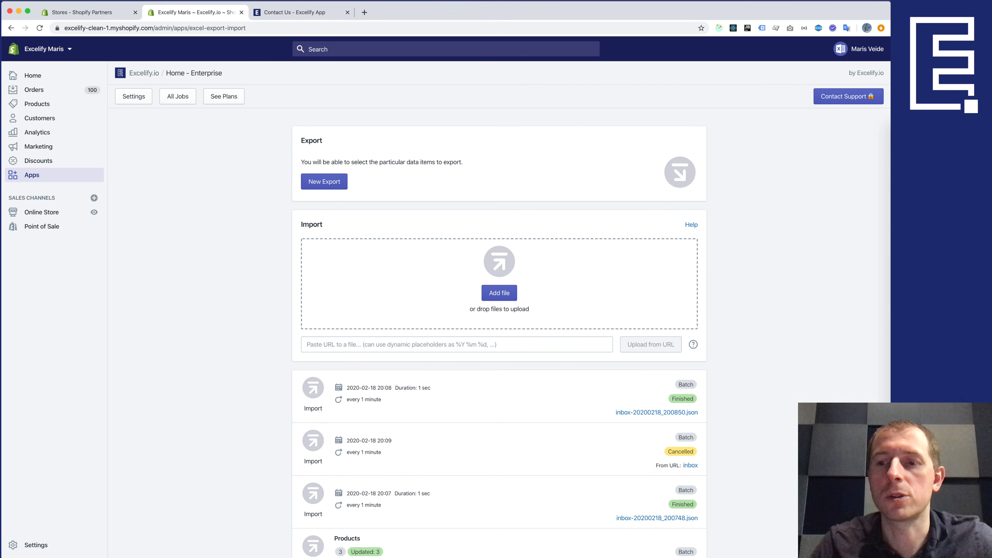
click(868, 537)
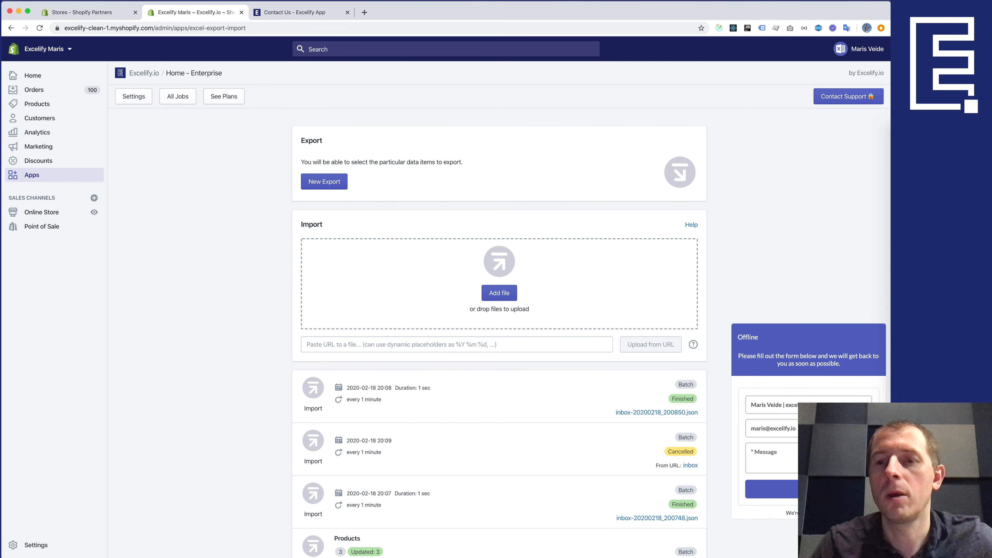
click(868, 538)
click(868, 538)
click(868, 537)
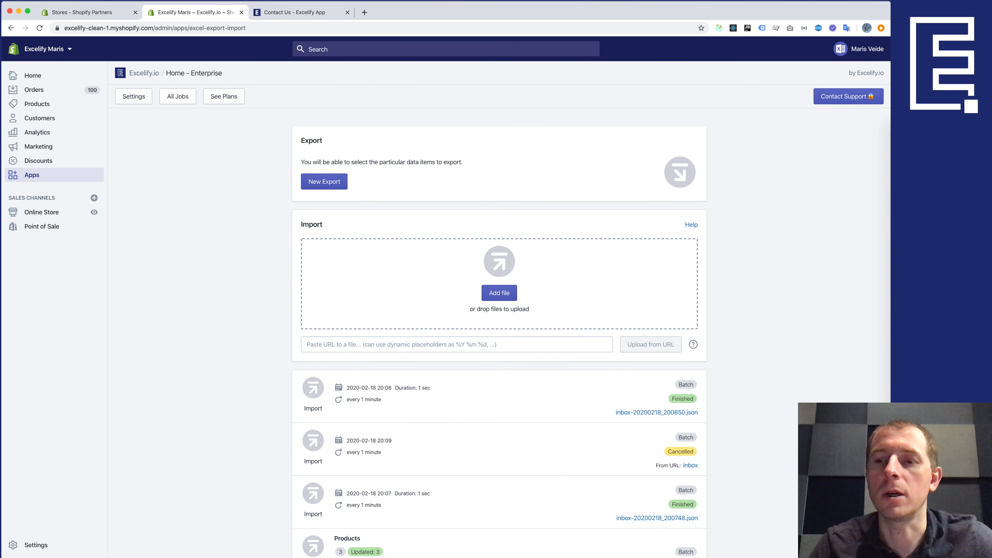
scroll(747, 426, down, 3)
scroll(747, 427, up, 3)
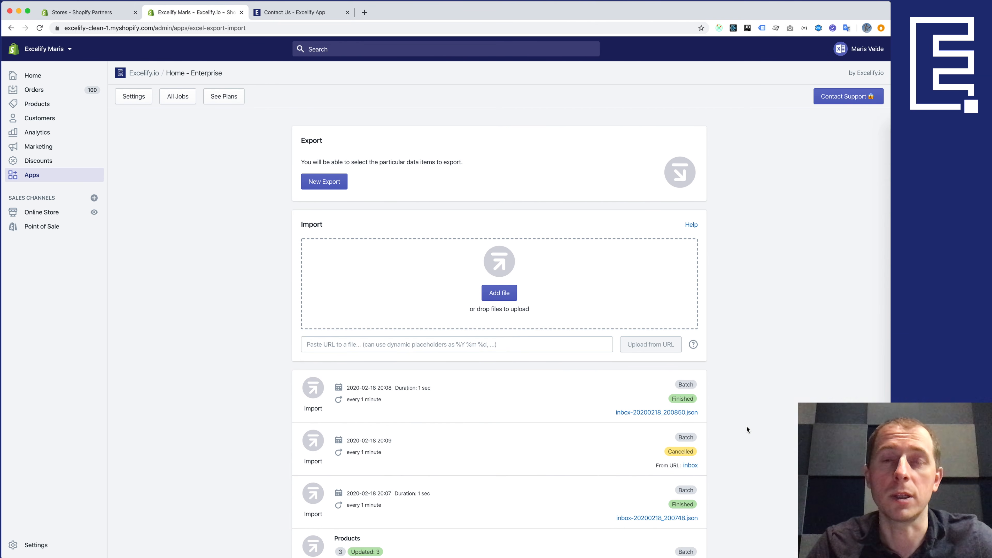